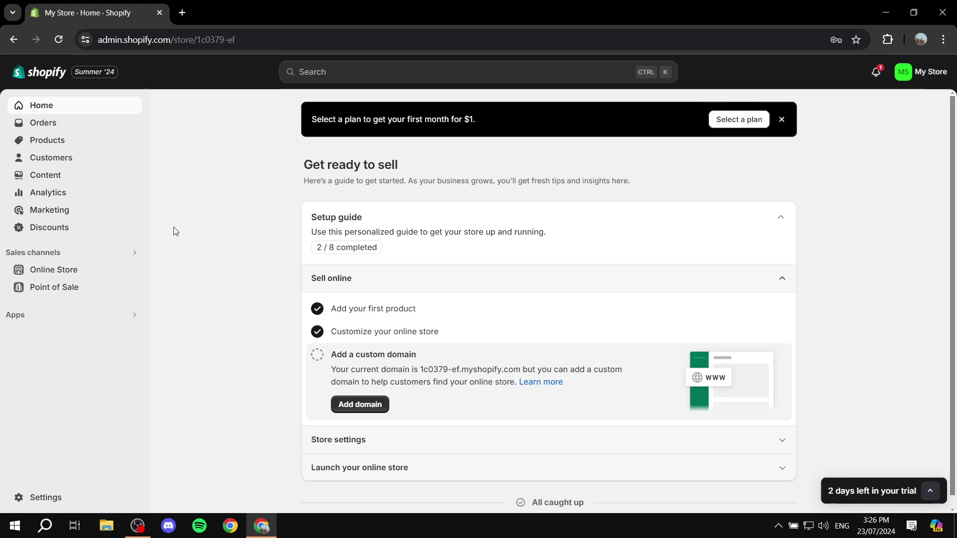
# - Open the Red product from the store's product list
pyautogui.click(63, 141)
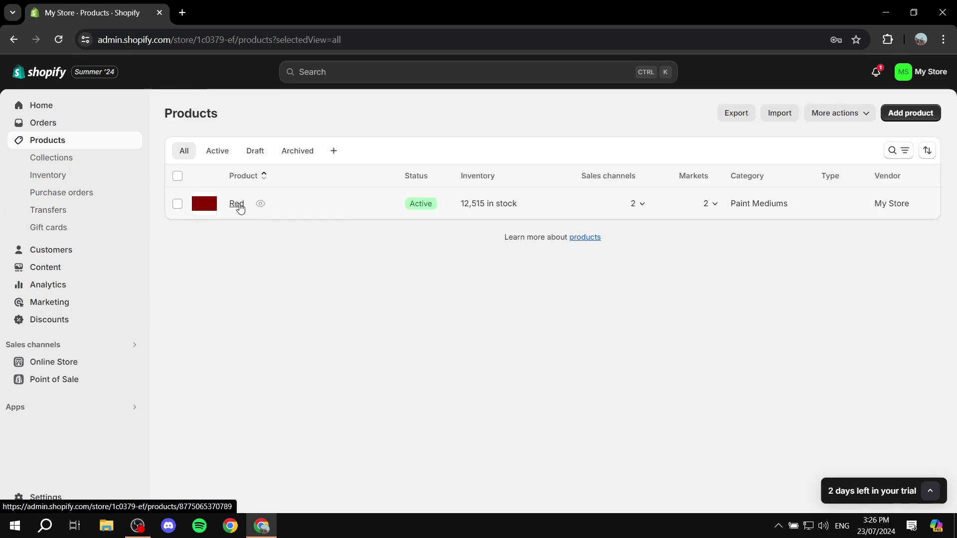
pyautogui.click(237, 205)
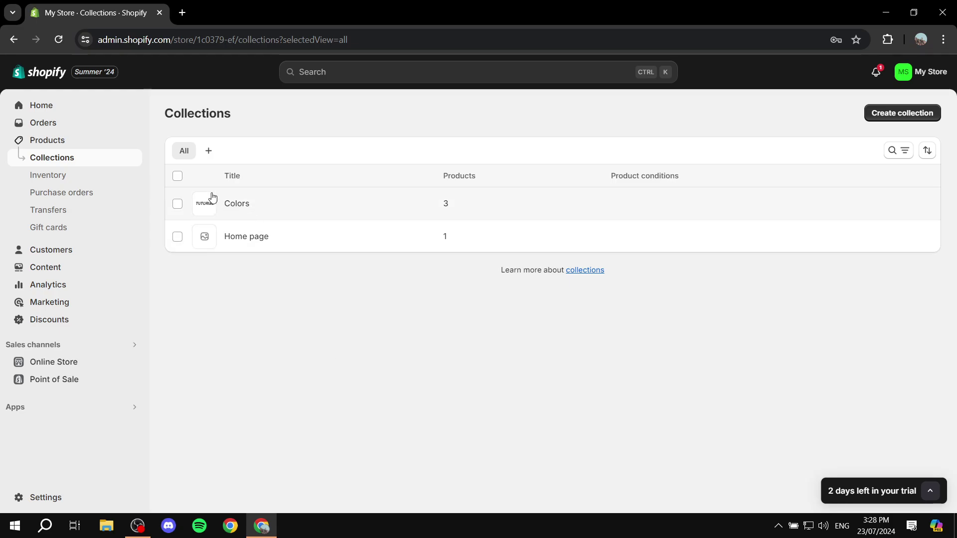
# - Review the Colors collection's title, description and products, and return to the admin home page
pyautogui.click(236, 205)
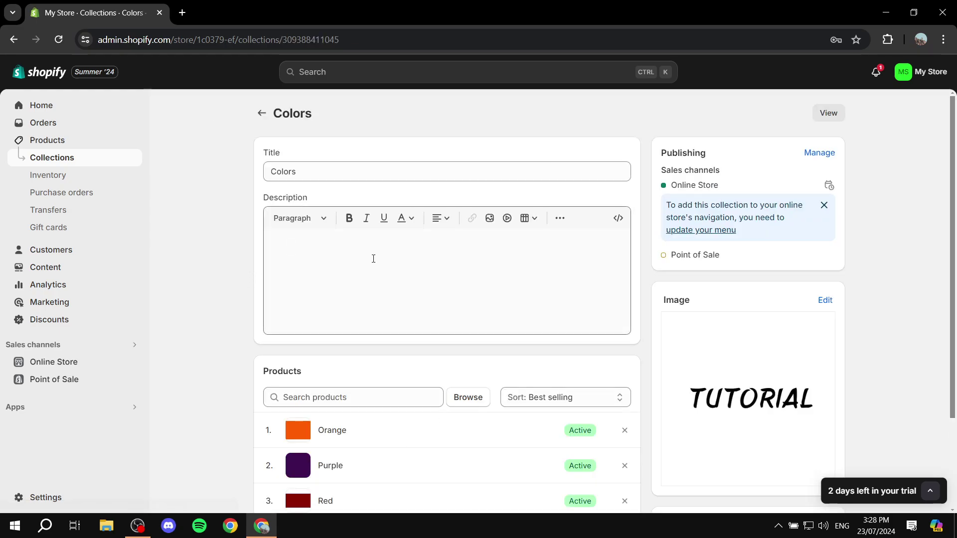
pyautogui.scroll(-2, 372, 279)
pyautogui.scroll(3, 455, 376)
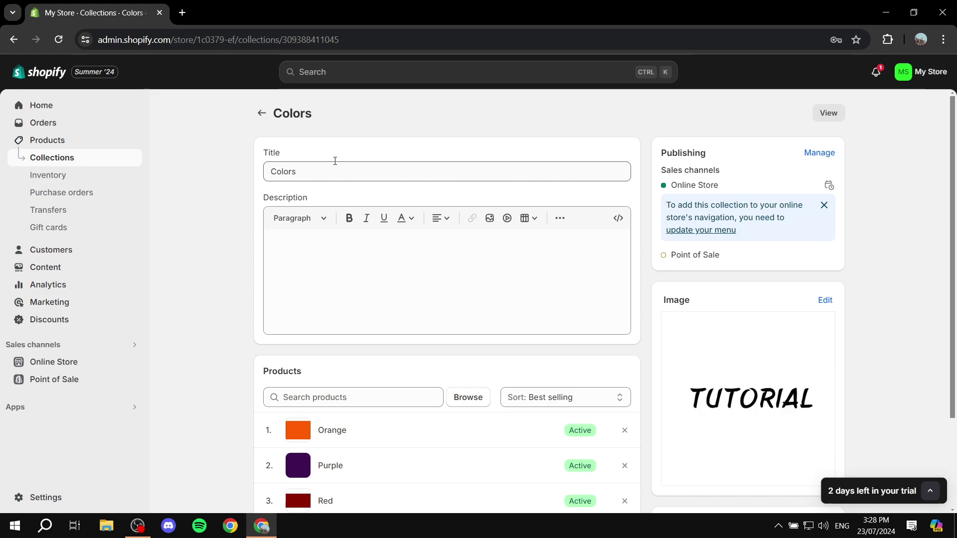
pyautogui.click(263, 113)
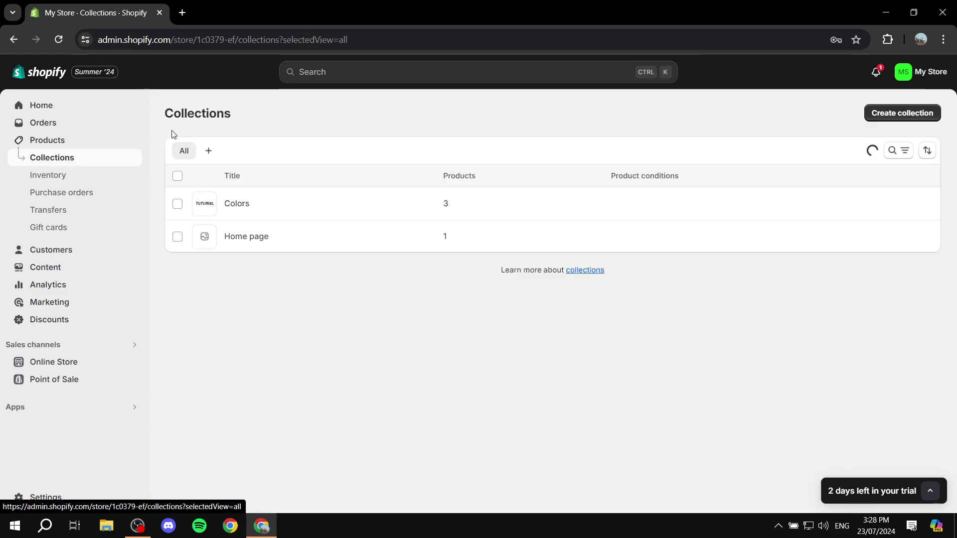
pyautogui.click(40, 106)
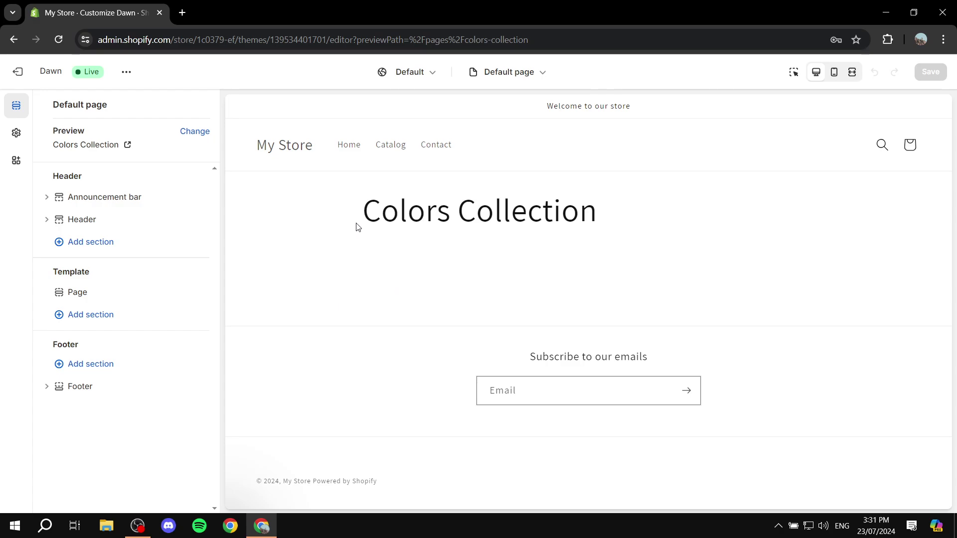
# - Add a Featured collection section to the template of the Colors Collection page
pyautogui.moveTo(356, 226); pyautogui.dragTo(634, 214)
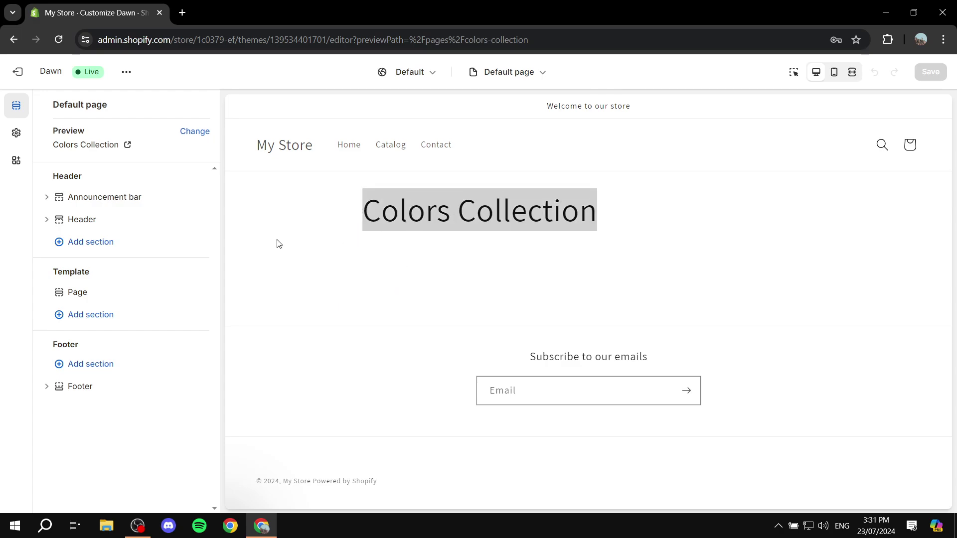
pyautogui.click(97, 324)
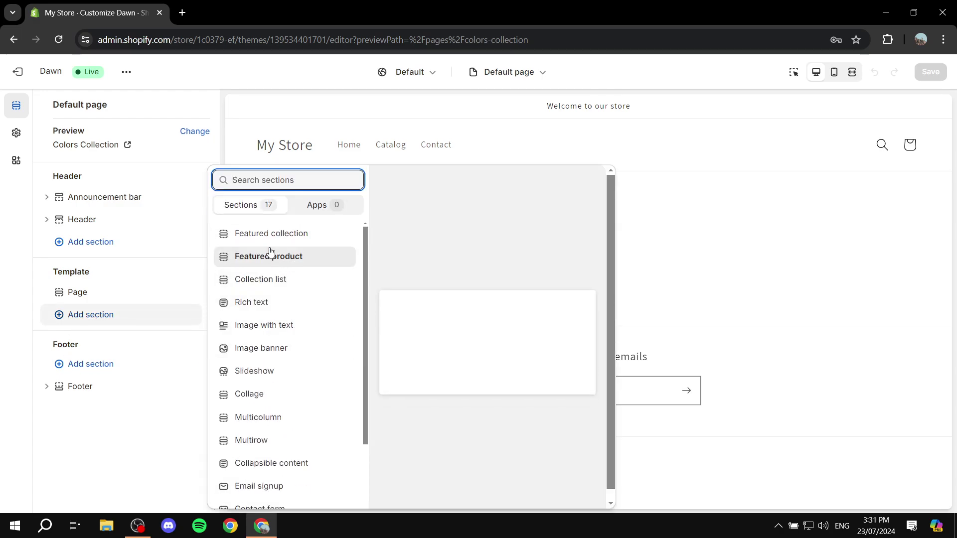
pyautogui.click(461, 336)
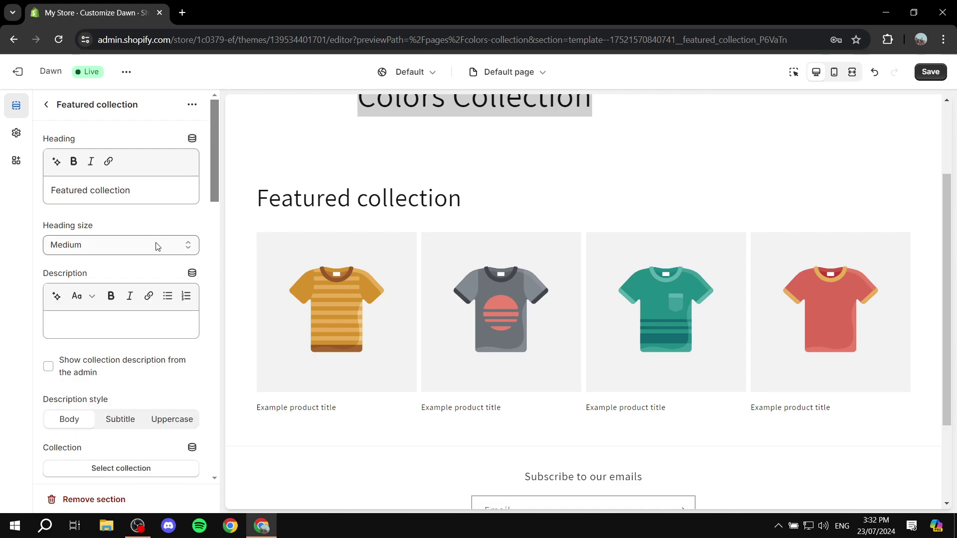
# - Set the featured collection section's heading to "Colors Collection"
pyautogui.scroll(-4, 158, 243)
pyautogui.scroll(4, 90, 214)
pyautogui.moveTo(152, 197); pyautogui.dragTo(19, 200)
pyautogui.write('Co')
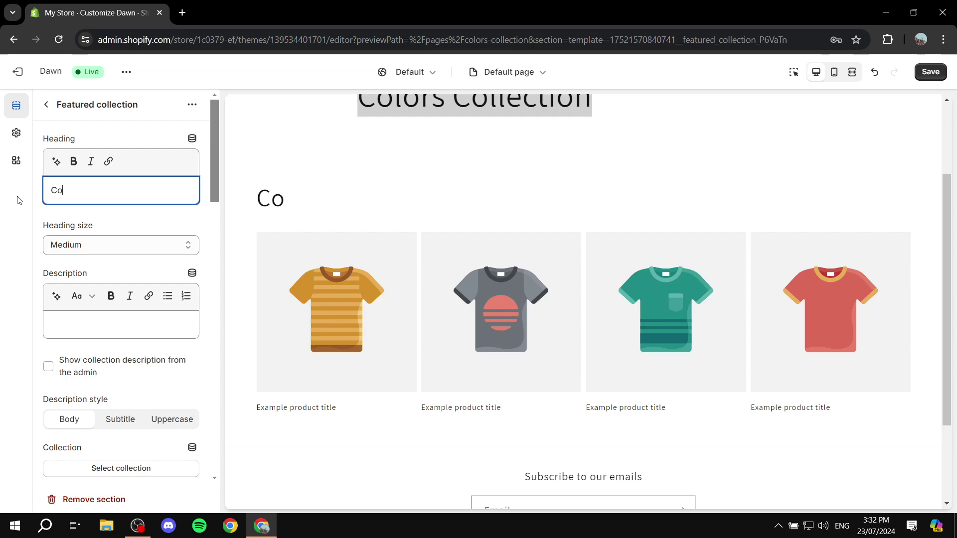
pyautogui.write('lors Co')
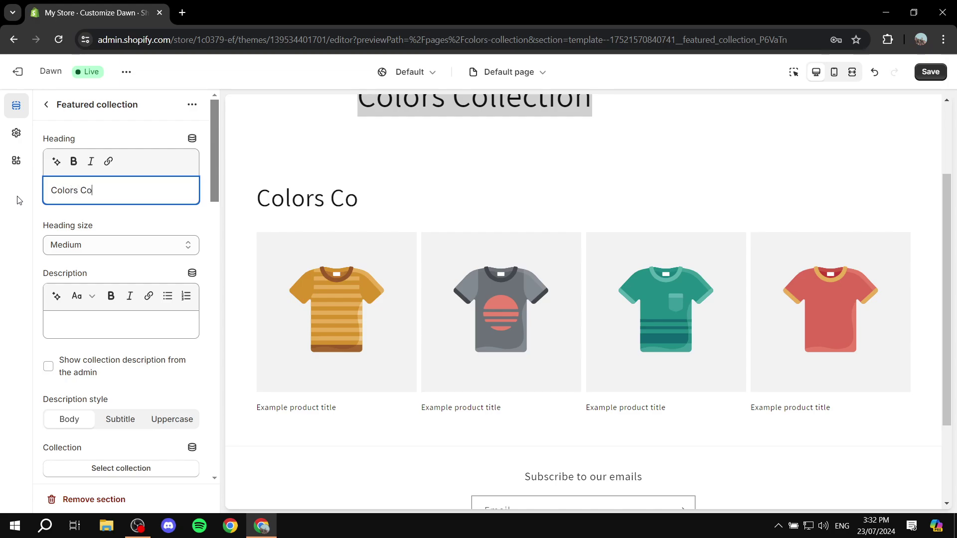
pyautogui.write('llection')
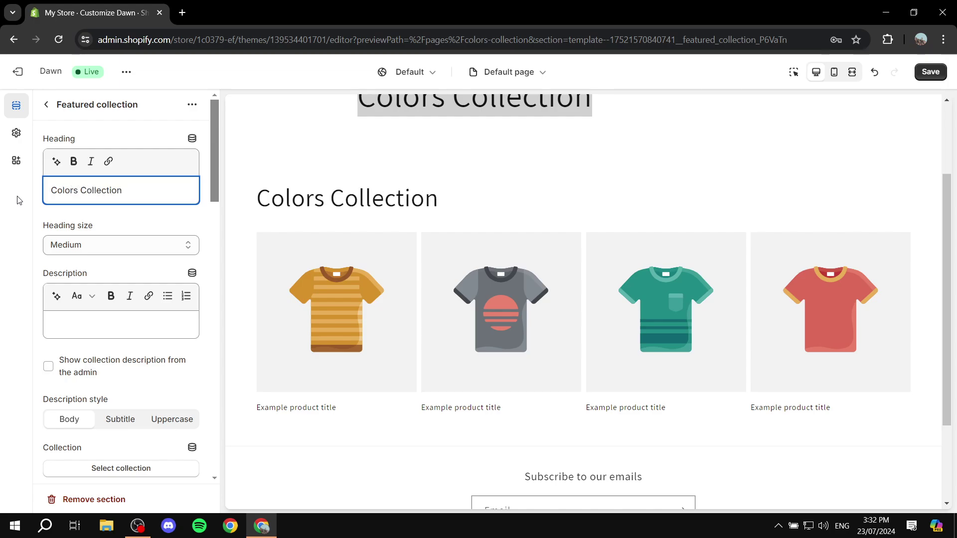
# - Assign the Colors collection as the source of the featured collection section
pyautogui.scroll(-3, 115, 247)
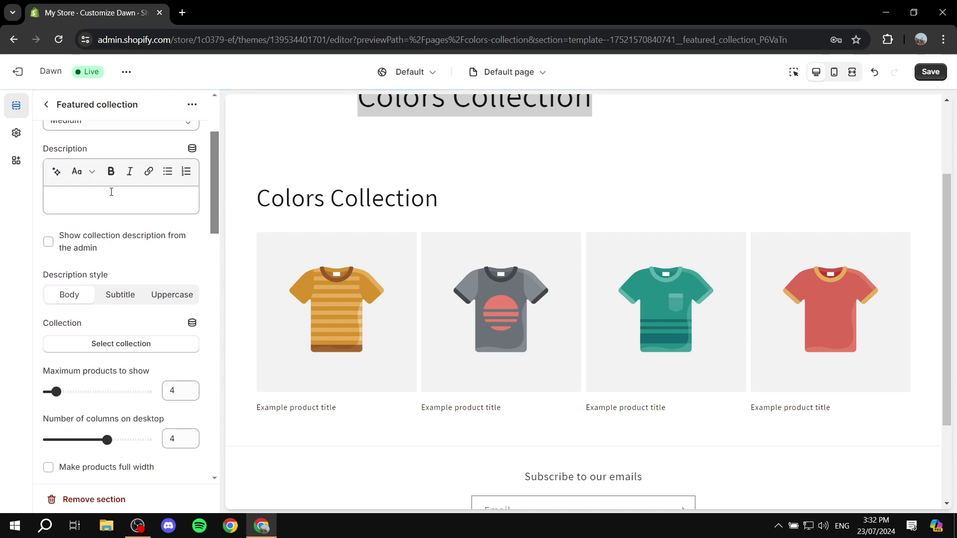
pyautogui.scroll(-1, 119, 214)
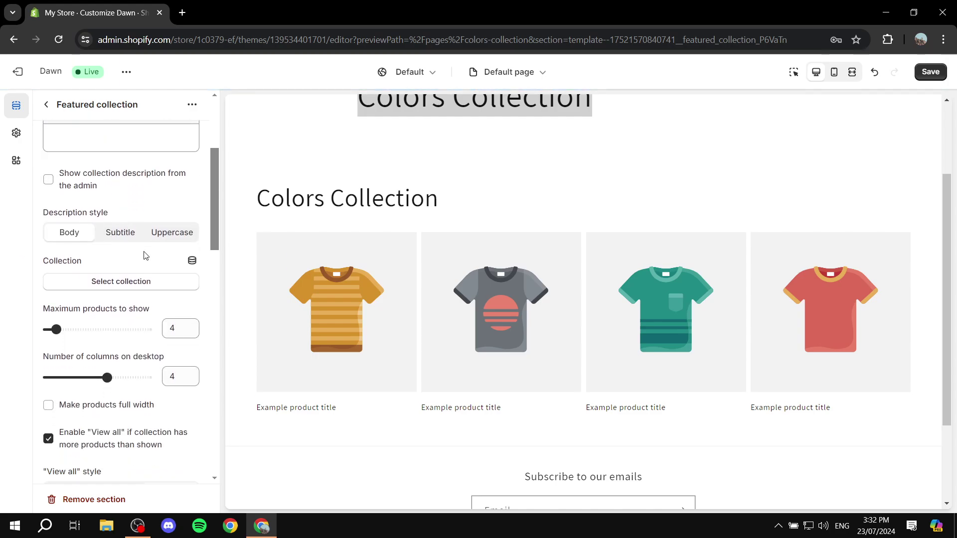
pyautogui.click(130, 280)
pyautogui.click(80, 205)
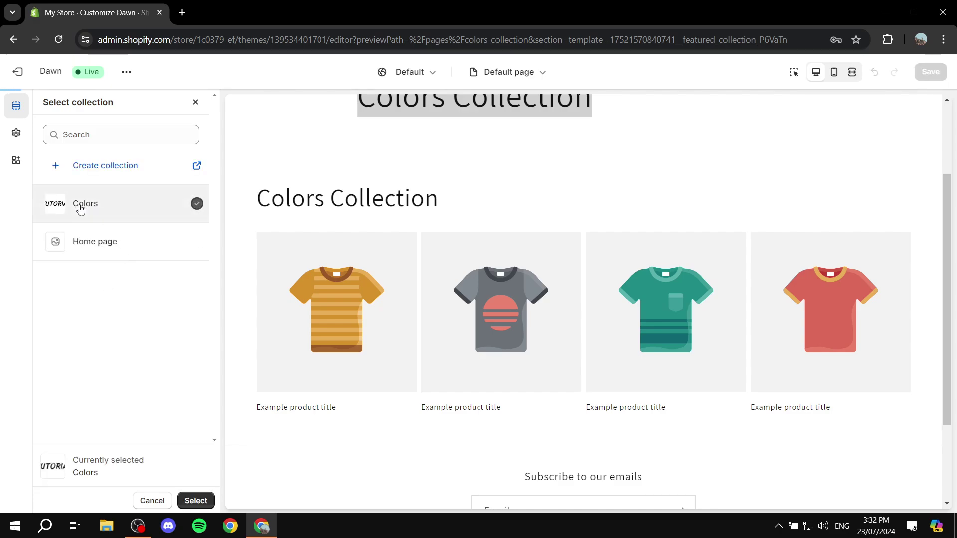
pyautogui.click(196, 500)
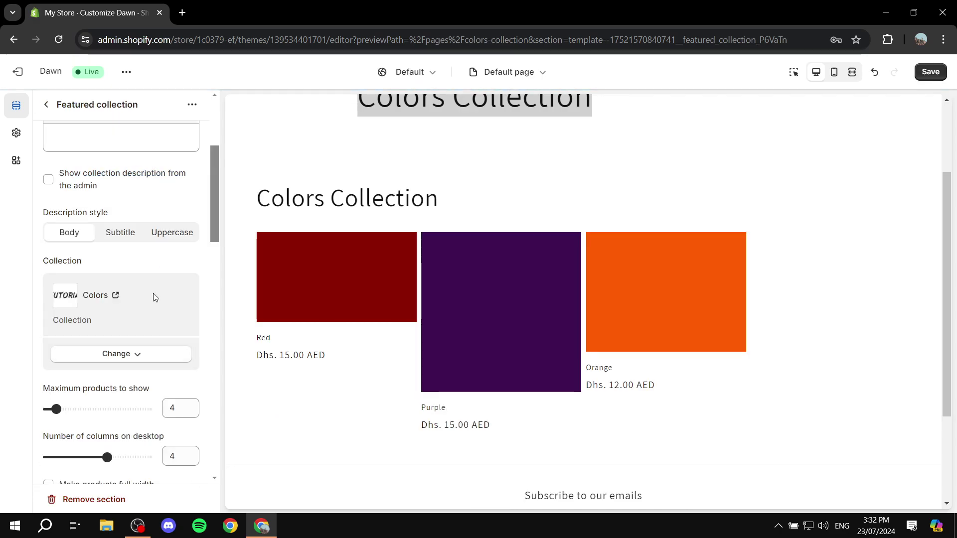
# - Review the remaining featured collection settings, save the theme changes, and return to the section list
pyautogui.scroll(-3, 150, 299)
pyautogui.scroll(-5, 141, 272)
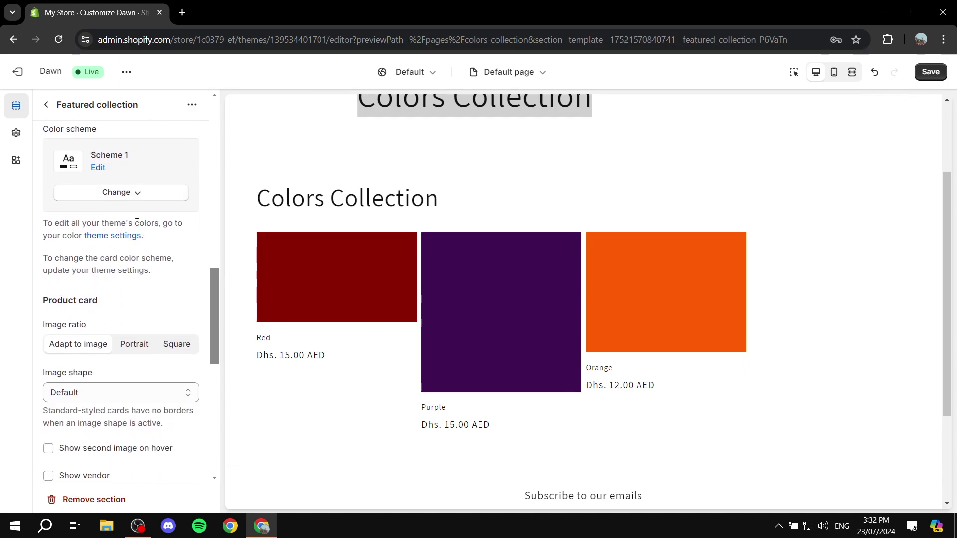
pyautogui.scroll(-5, 132, 181)
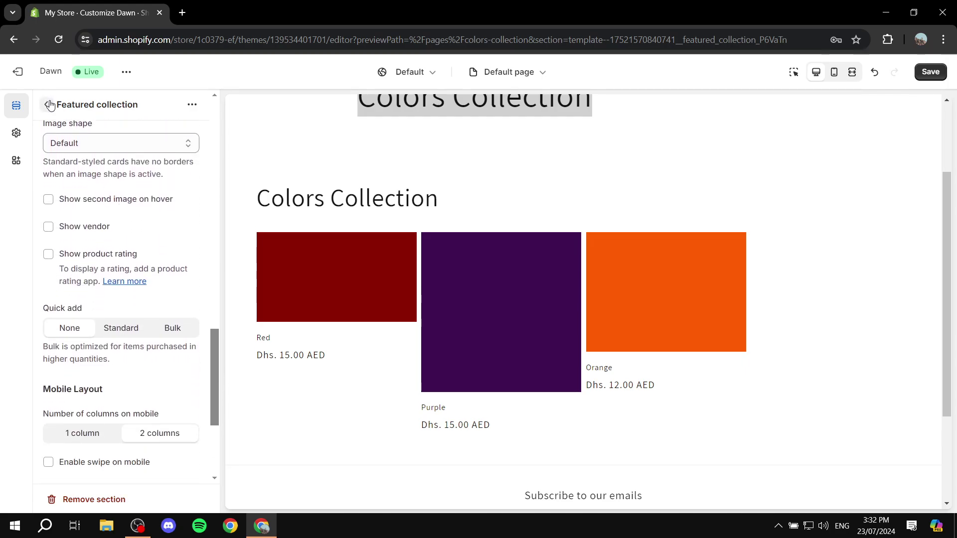
pyautogui.click(931, 72)
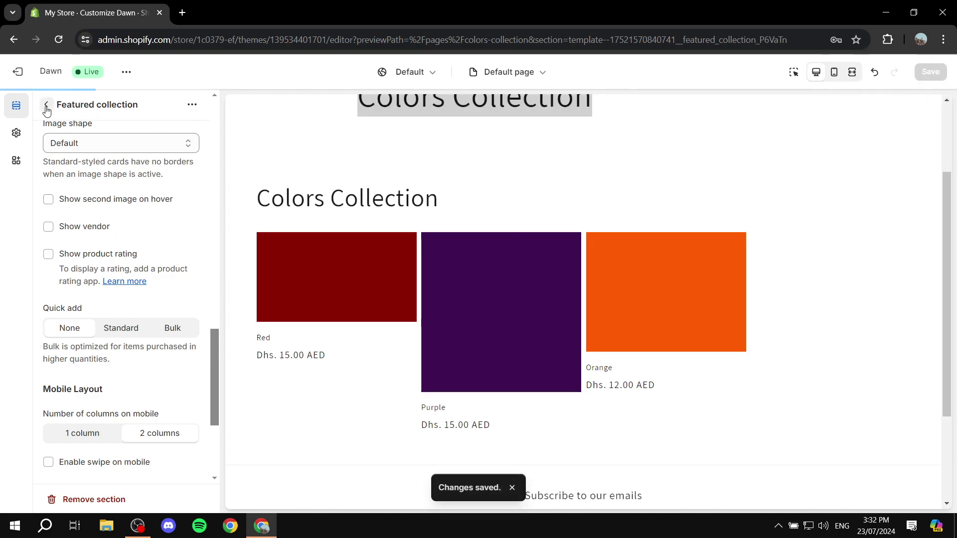
pyautogui.click(47, 104)
# - Examine the Colors Collection page preview, from its product cards down to the email signup and footer
pyautogui.scroll(-3, 564, 279)
pyautogui.scroll(5, 523, 264)
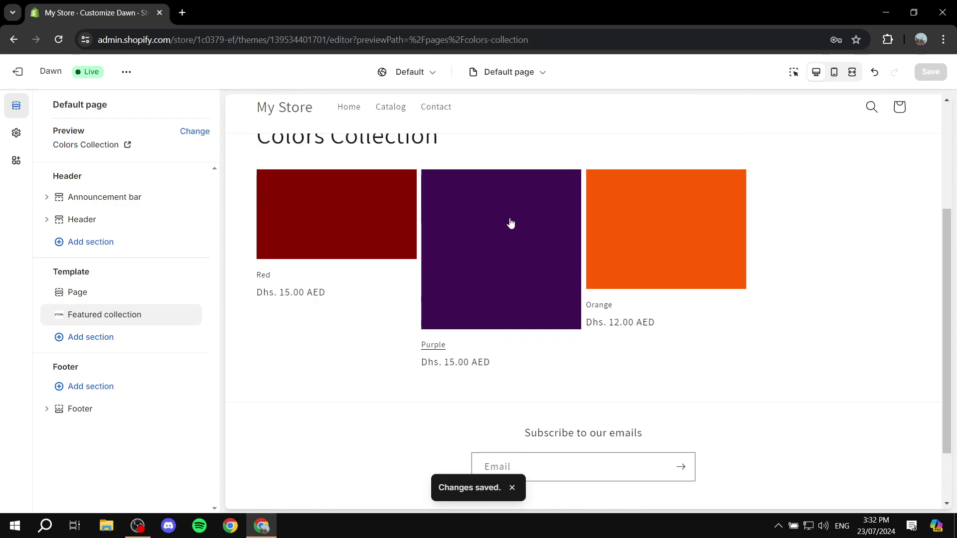
pyautogui.scroll(-4, 495, 235)
pyautogui.click(594, 387)
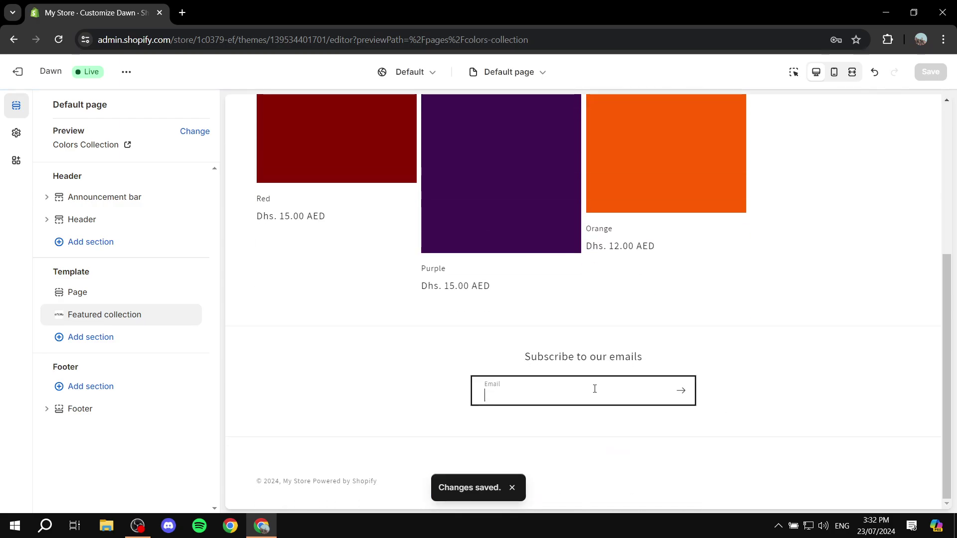
pyautogui.moveTo(524, 358); pyautogui.dragTo(699, 359)
pyautogui.click(699, 360)
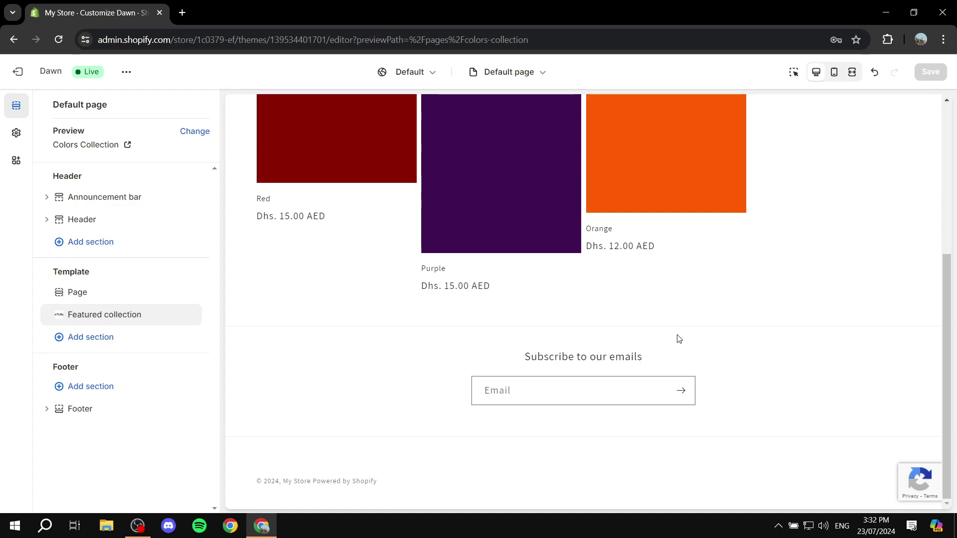
pyautogui.scroll(4, 679, 339)
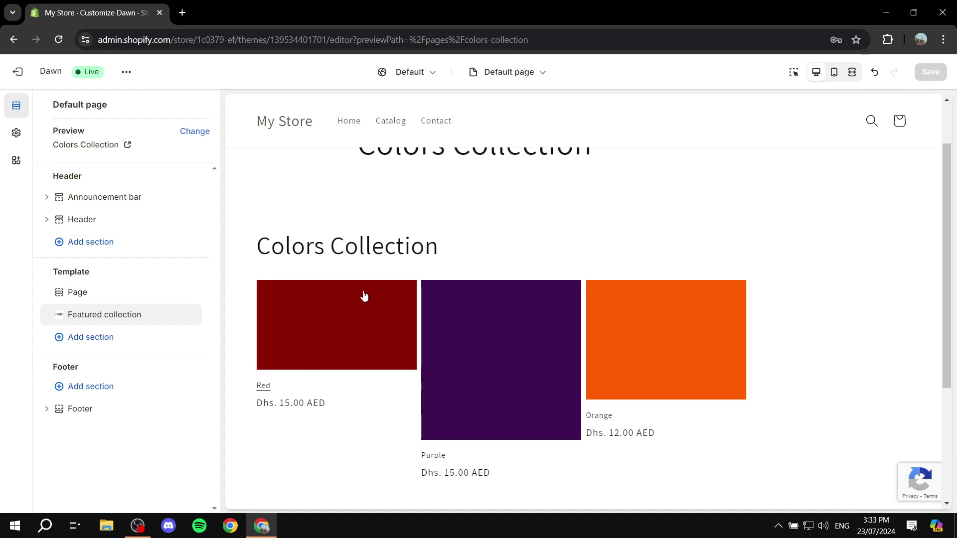
pyautogui.scroll(2, 372, 271)
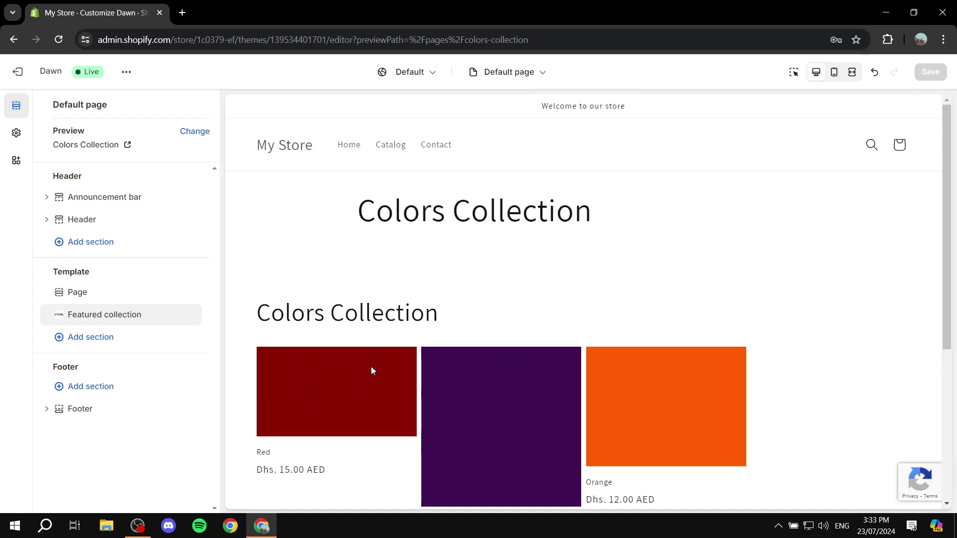
# - Open the Red product in the preview and examine its details and the "You may also like" section
pyautogui.click(295, 418)
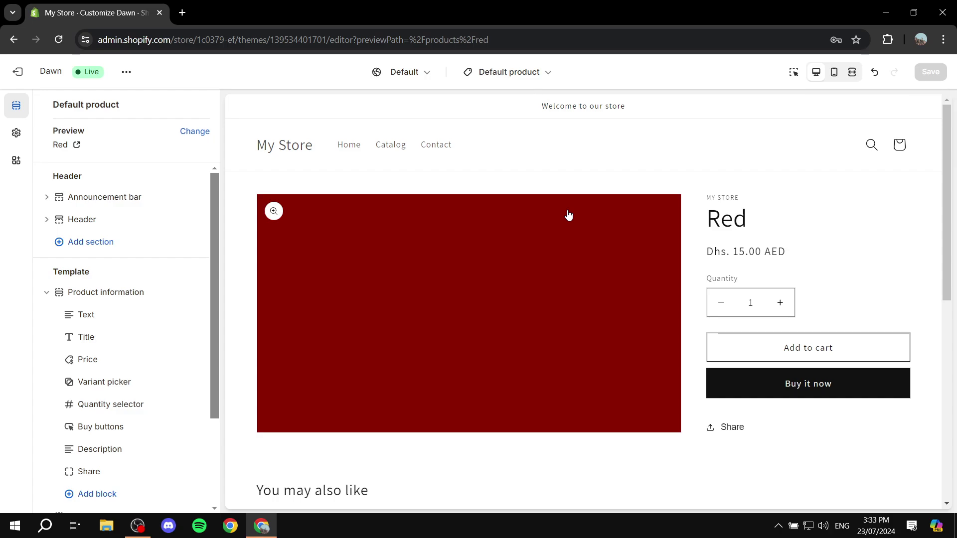
pyautogui.scroll(-5, 569, 215)
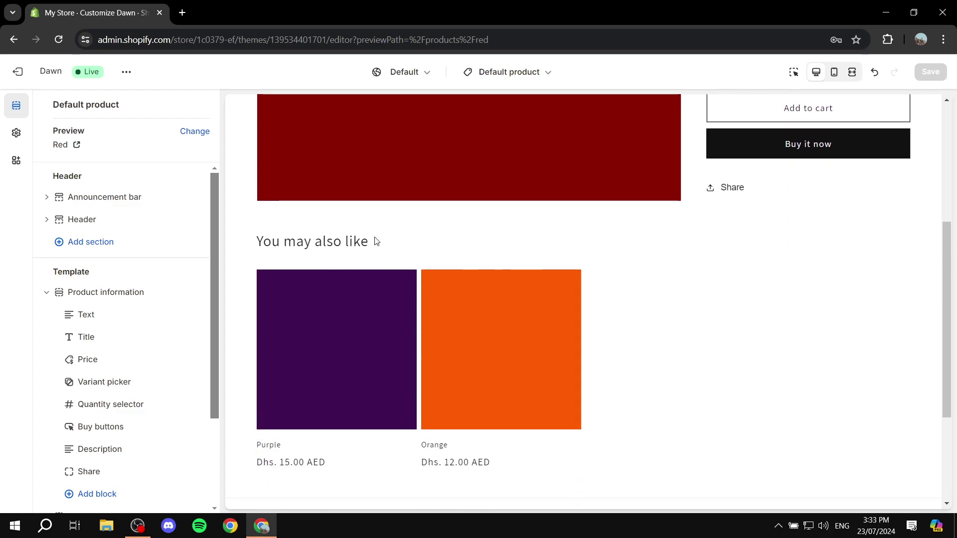
pyautogui.moveTo(376, 241); pyautogui.dragTo(412, 243)
pyautogui.click(391, 237)
pyautogui.click(413, 243)
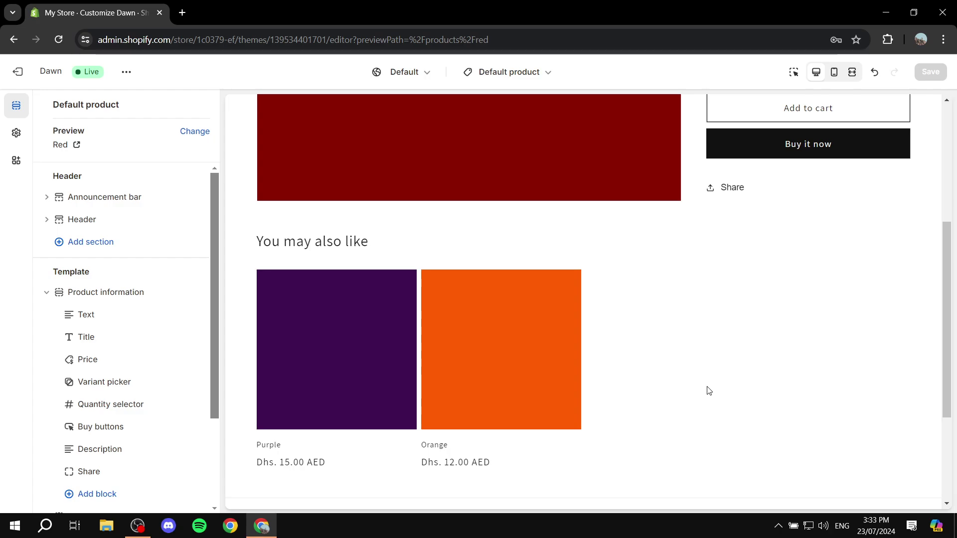
pyautogui.scroll(5, 508, 270)
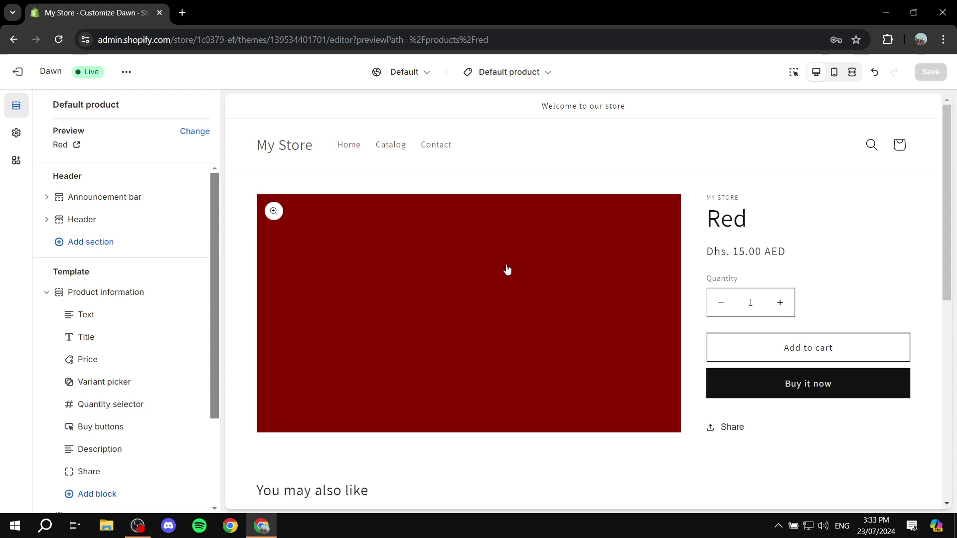
# - Exit the theme editor and open the Shopify App Store from the recommended apps
pyautogui.click(17, 71)
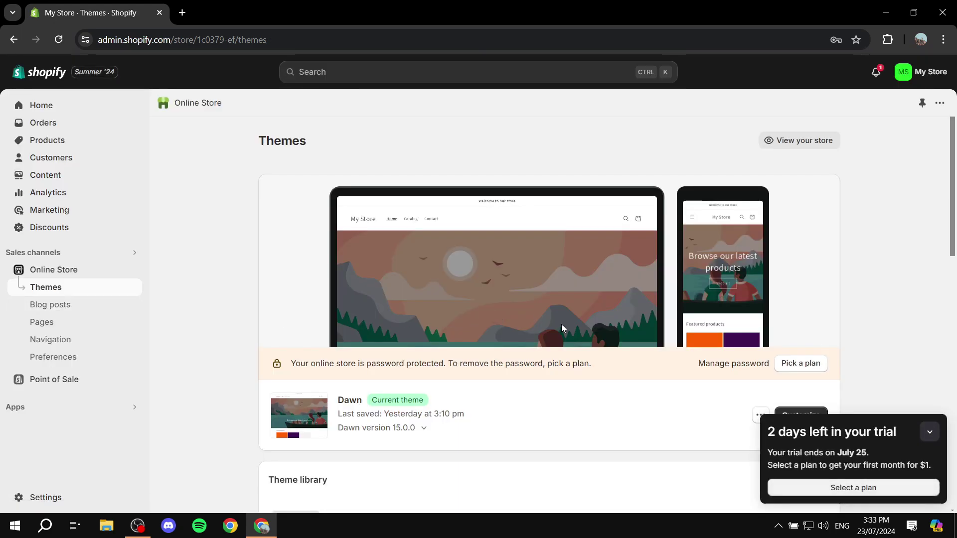
pyautogui.click(930, 433)
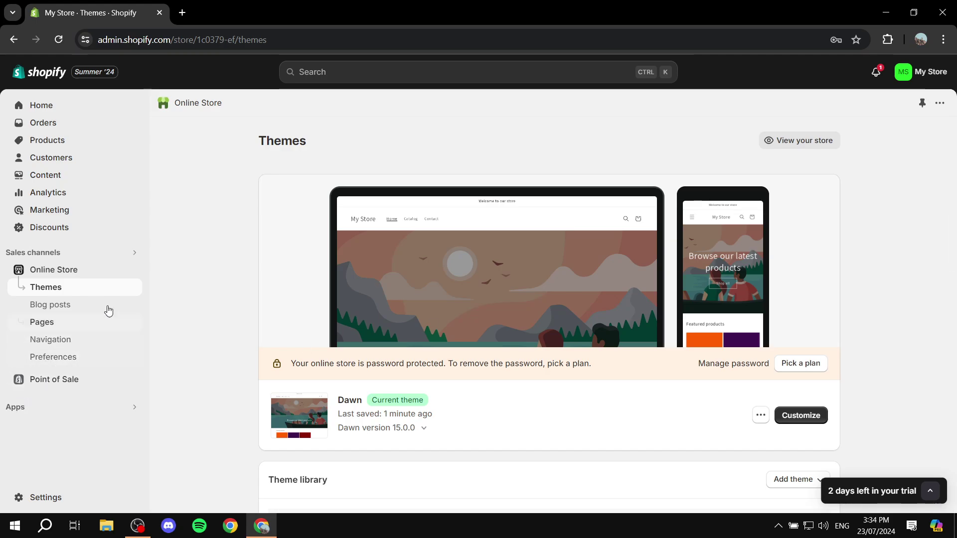
pyautogui.click(71, 411)
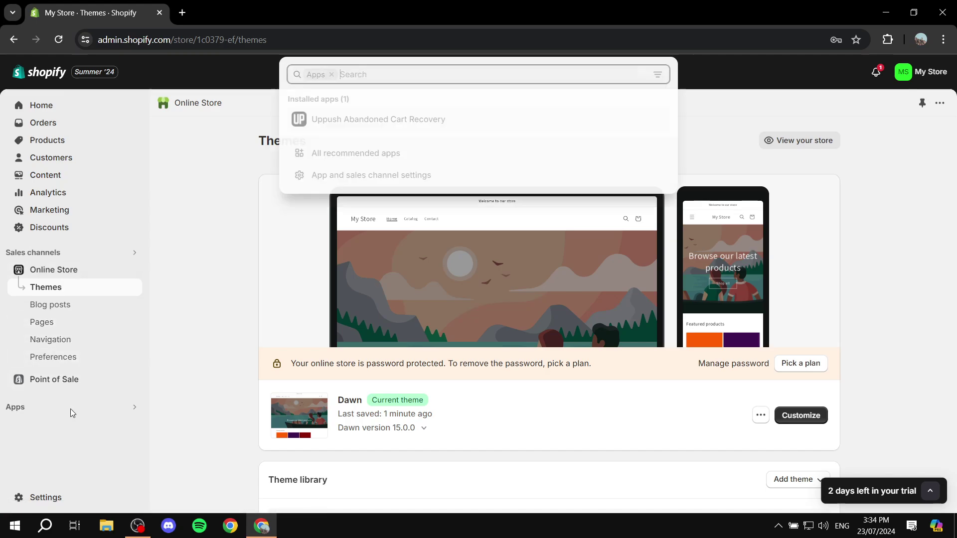
pyautogui.click(364, 154)
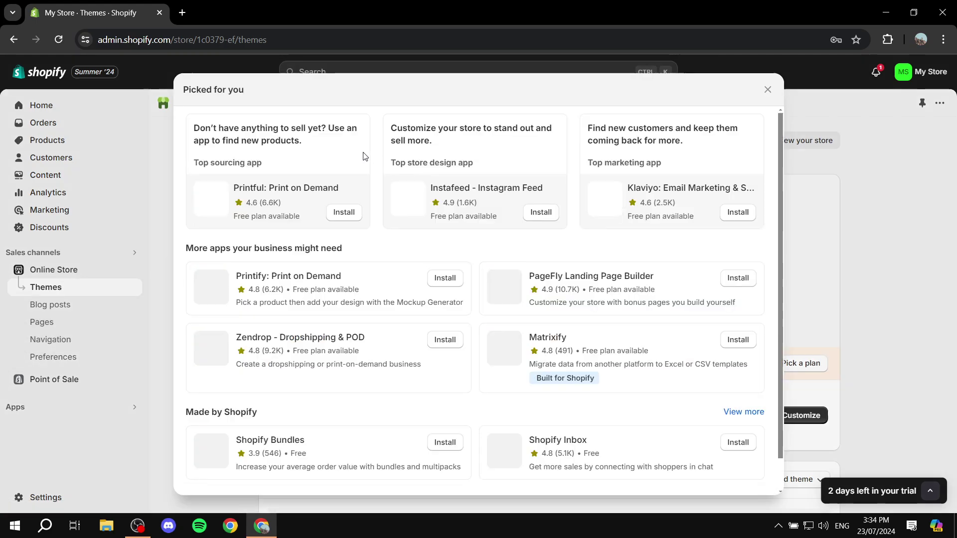
pyautogui.scroll(-2, 553, 444)
pyautogui.click(502, 483)
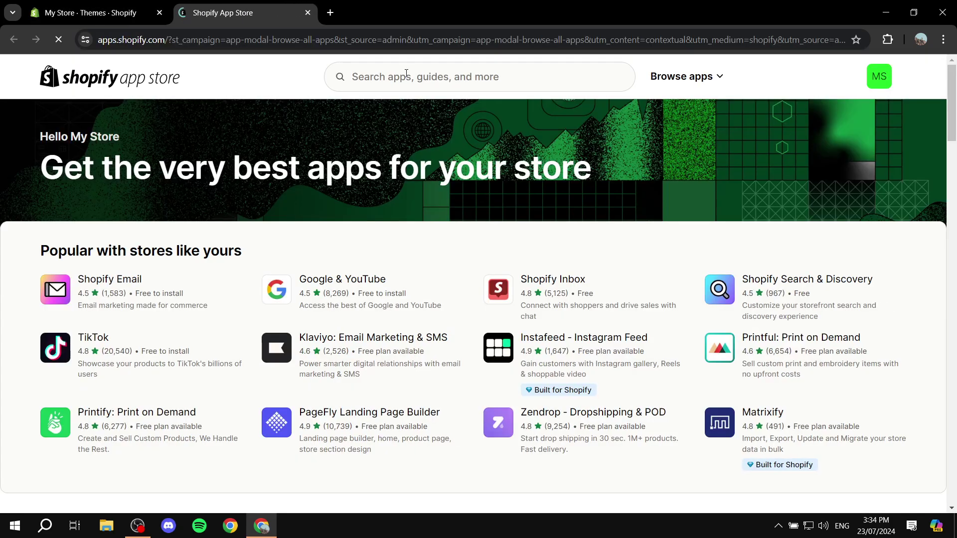
# - Search the Shopify App Store for "Landing page builder"
pyautogui.click(406, 76)
pyautogui.write('La')
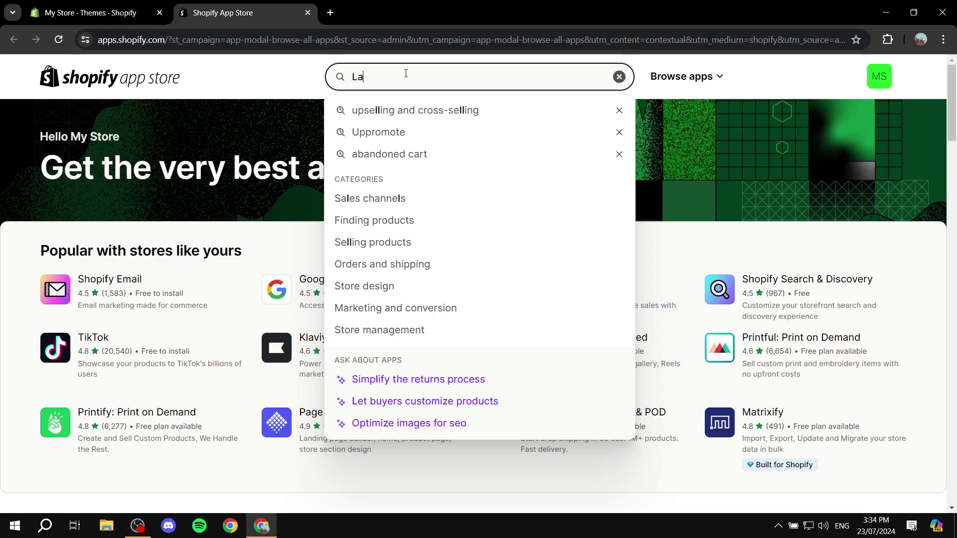
pyautogui.write('nding page builder')
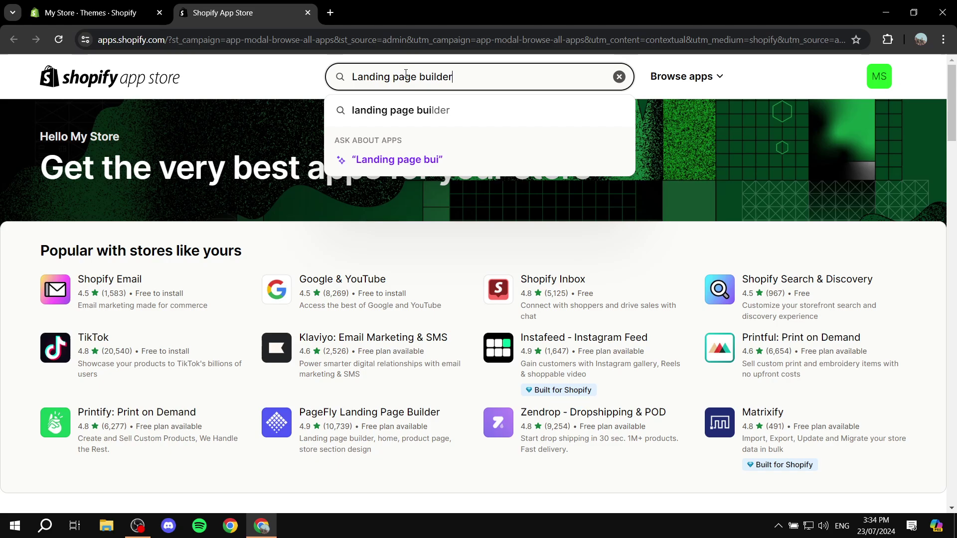
pyautogui.press('Return')
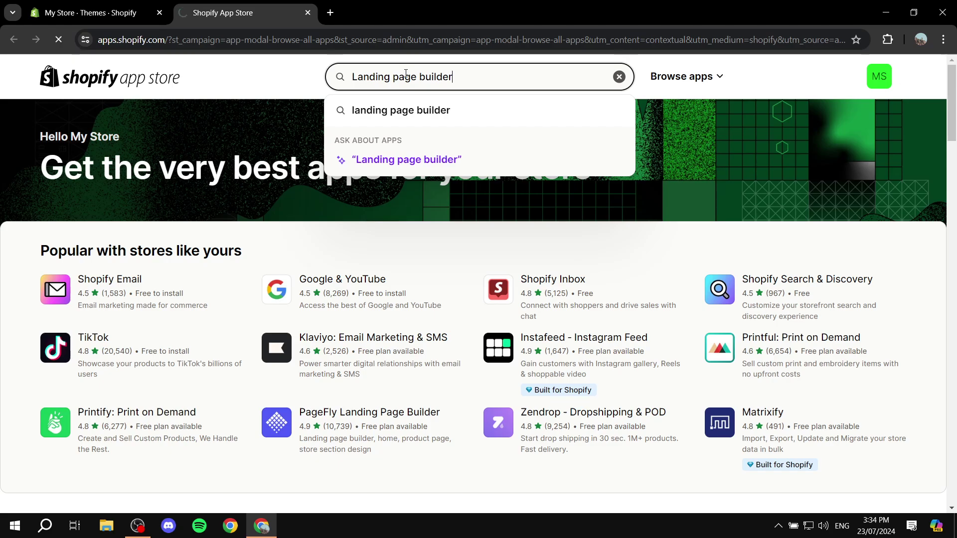
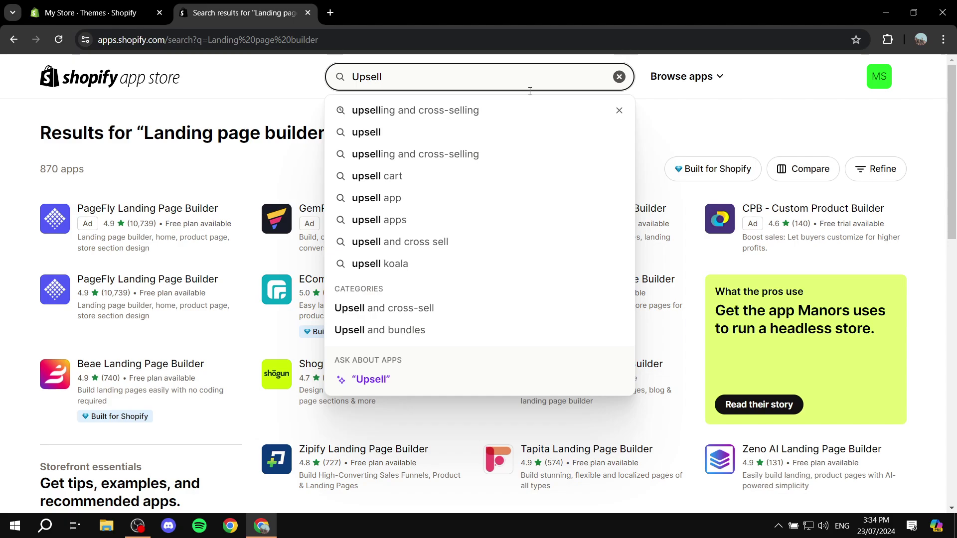
# - Search the App Store for "upselling and cross-selling" and install the UpCart—Cart Drawer Cart Upsell app on the store
pyautogui.click(479, 111)
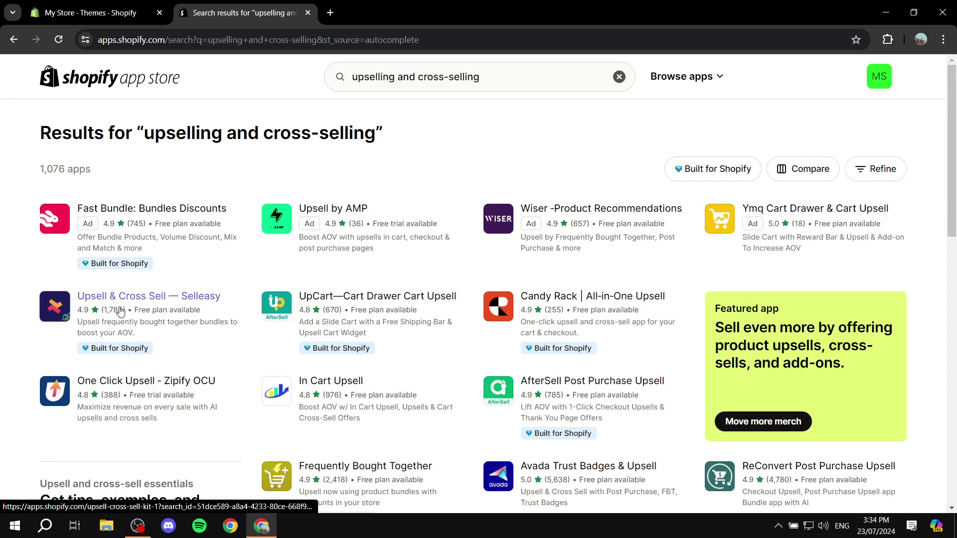
pyautogui.click(179, 306)
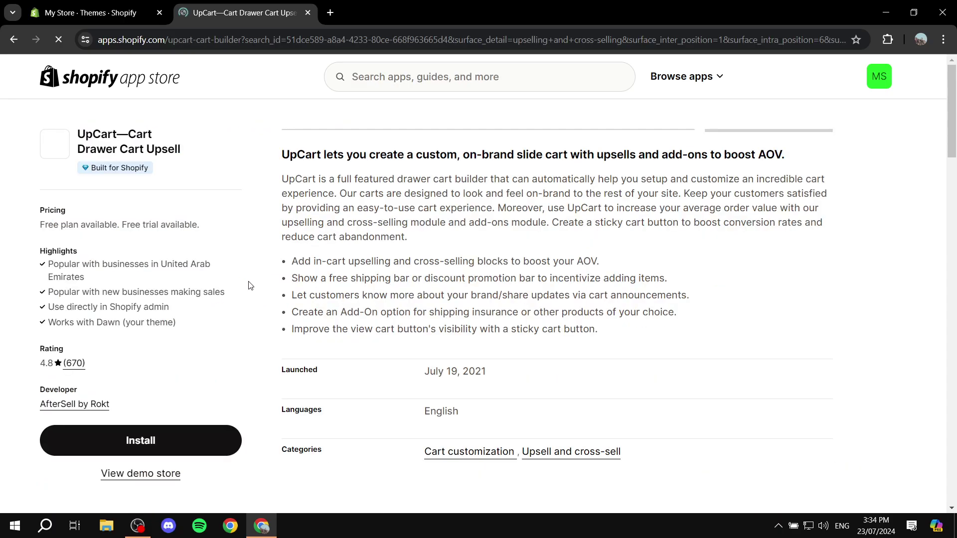
pyautogui.click(148, 432)
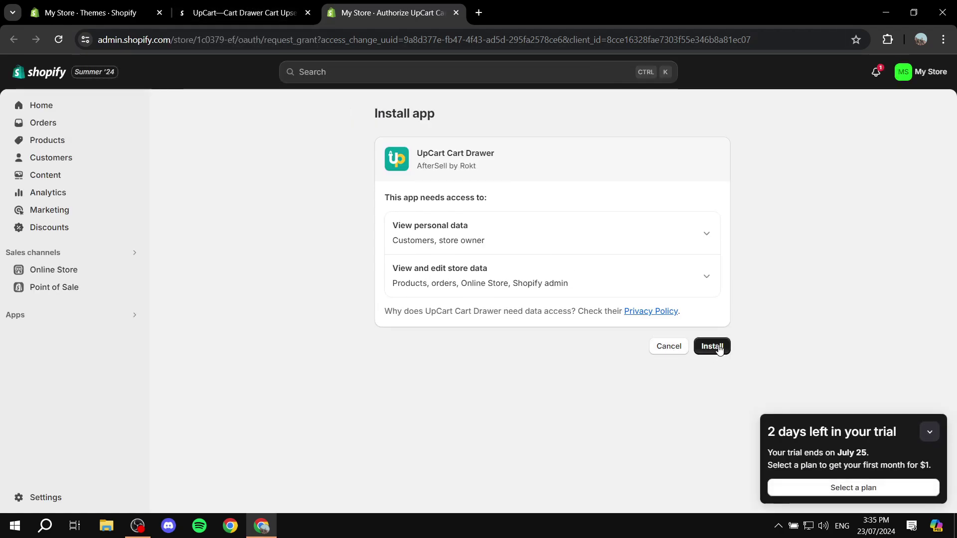
pyautogui.click(720, 348)
pyautogui.click(929, 432)
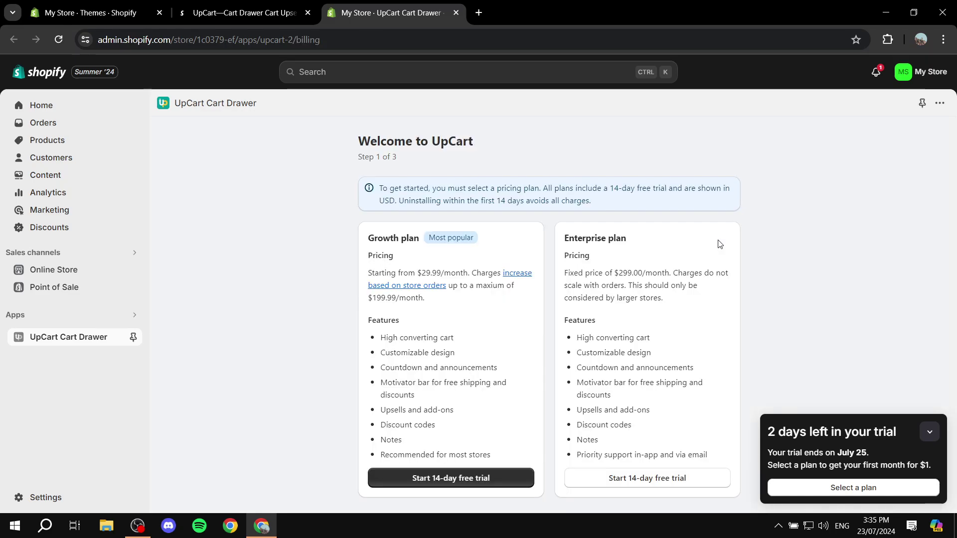
pyautogui.click(929, 432)
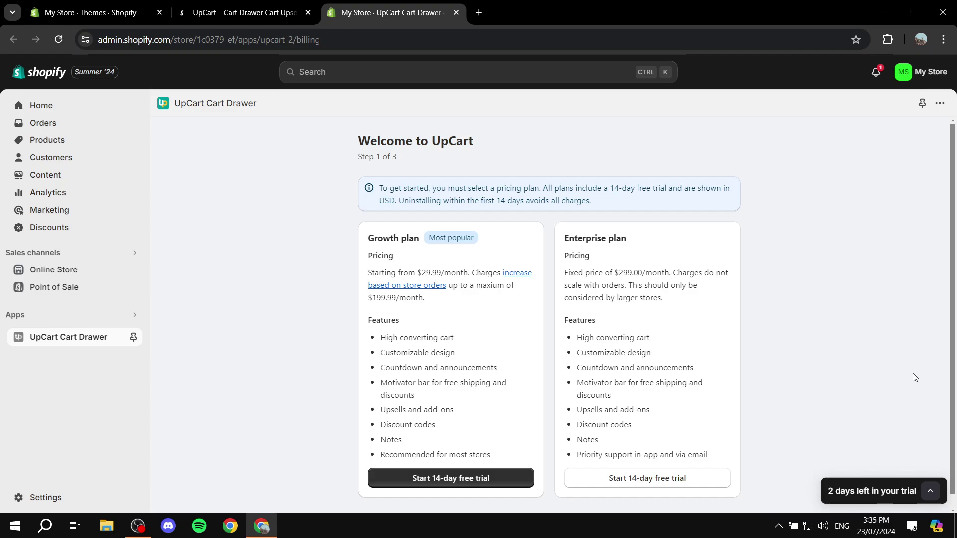
# - Open Upsell #1 from the Candy Rack upsells overview and review its placement, display, discount and additional settings
pyautogui.scroll(-1, 895, 335)
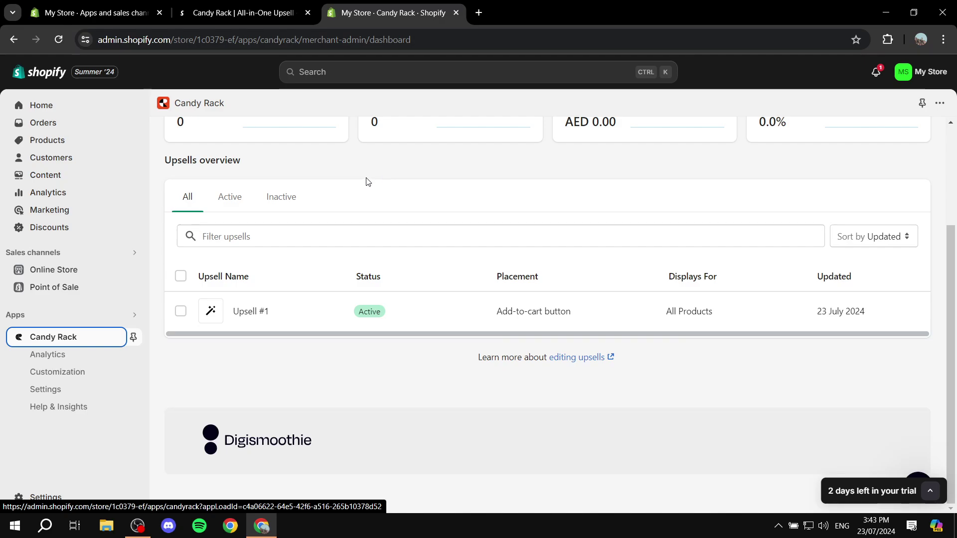
pyautogui.click(247, 313)
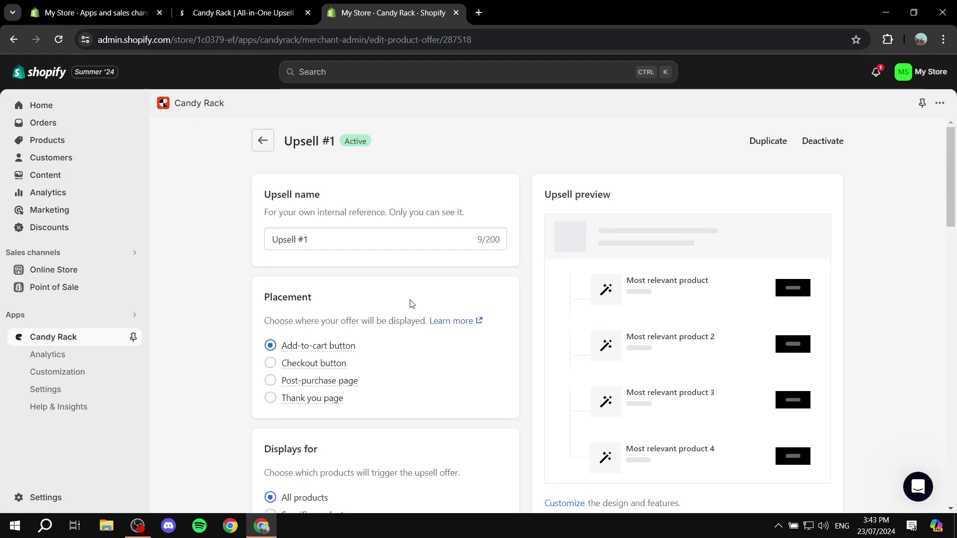
pyautogui.scroll(-1, 423, 291)
pyautogui.scroll(-2, 423, 291)
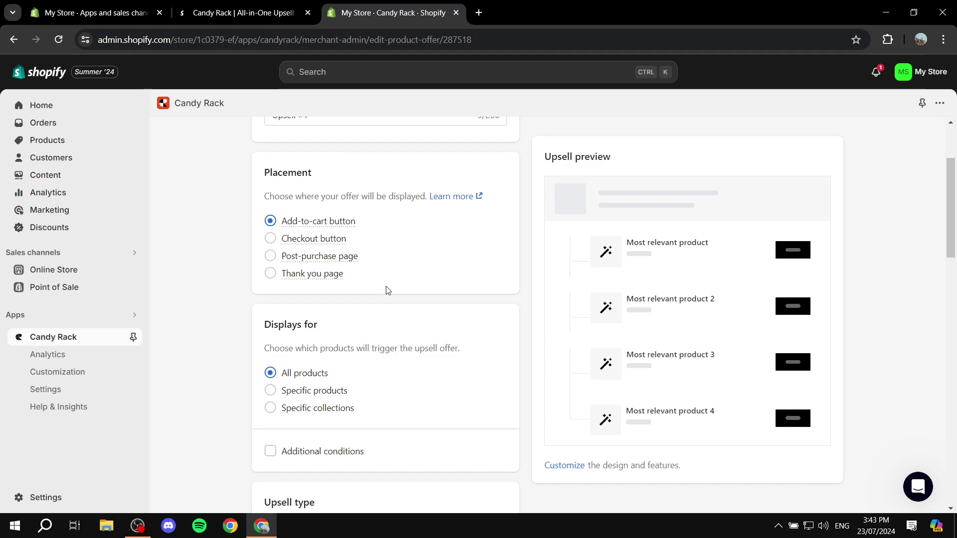
pyautogui.scroll(-7, 386, 291)
pyautogui.scroll(-7, 421, 252)
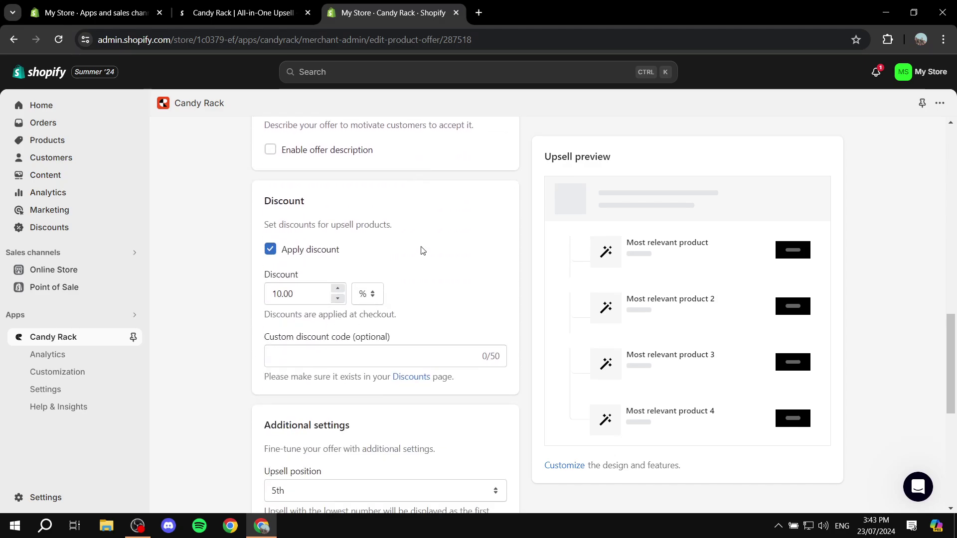
pyautogui.scroll(-7, 421, 250)
pyautogui.scroll(20, 422, 249)
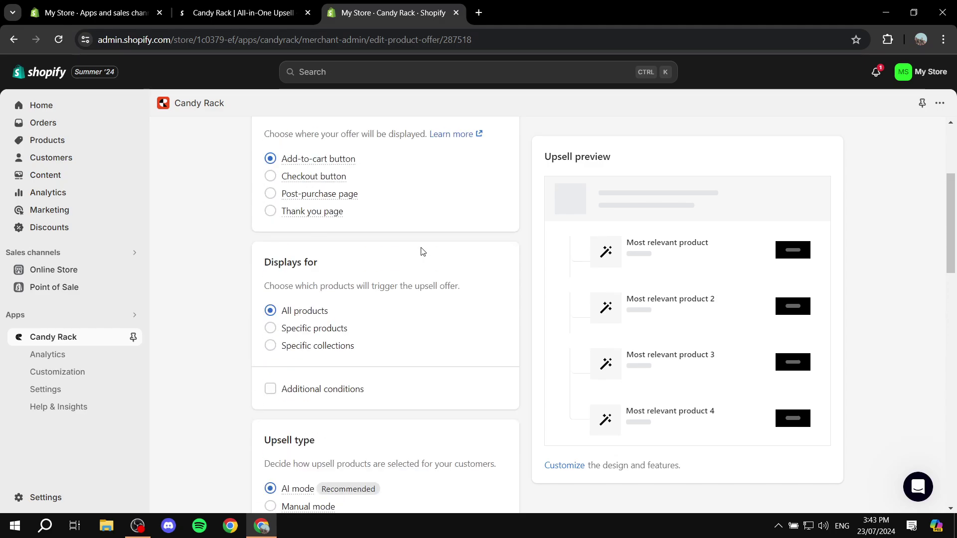
# - Open Candy Rack's customization page and examine the pop-up layout, button action and pop-up view settings beside the preview
pyautogui.click(59, 373)
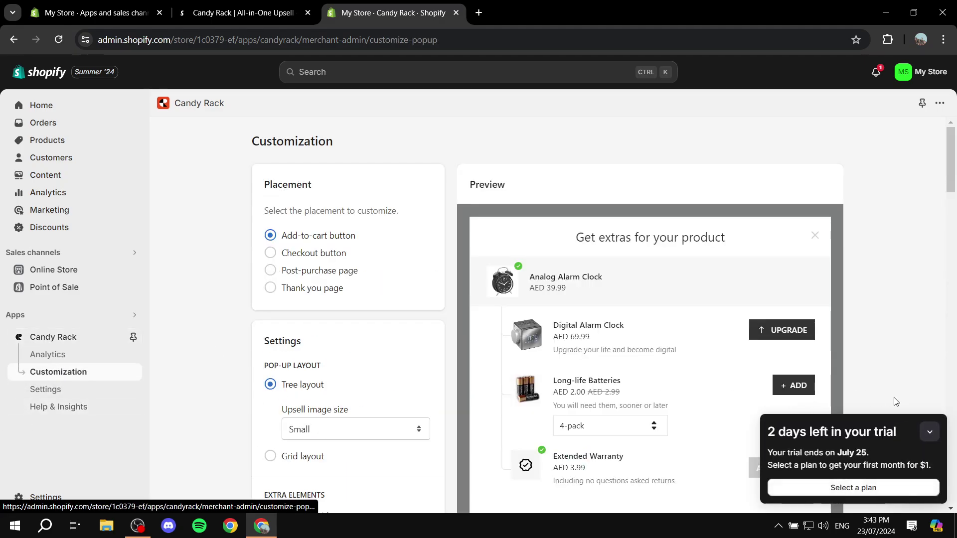
pyautogui.click(929, 433)
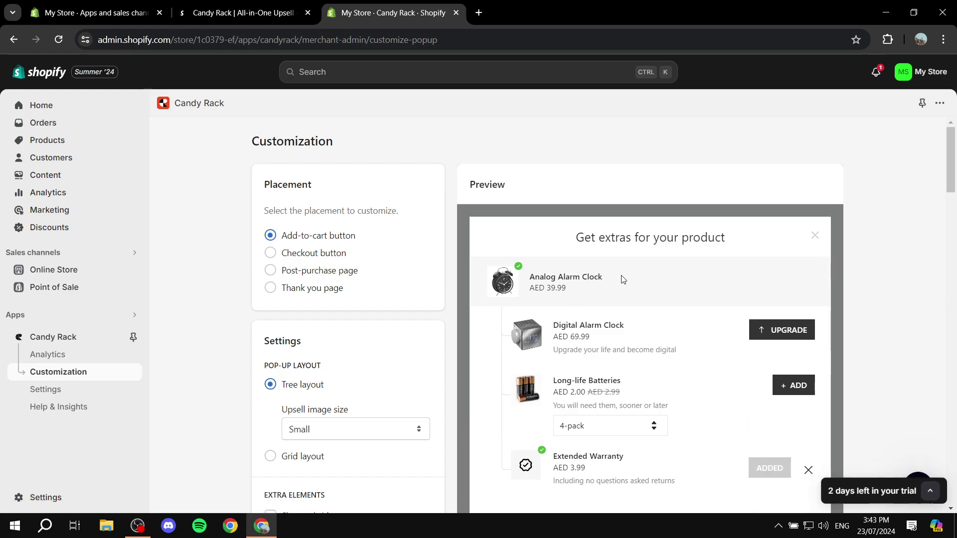
pyautogui.scroll(-3, 623, 280)
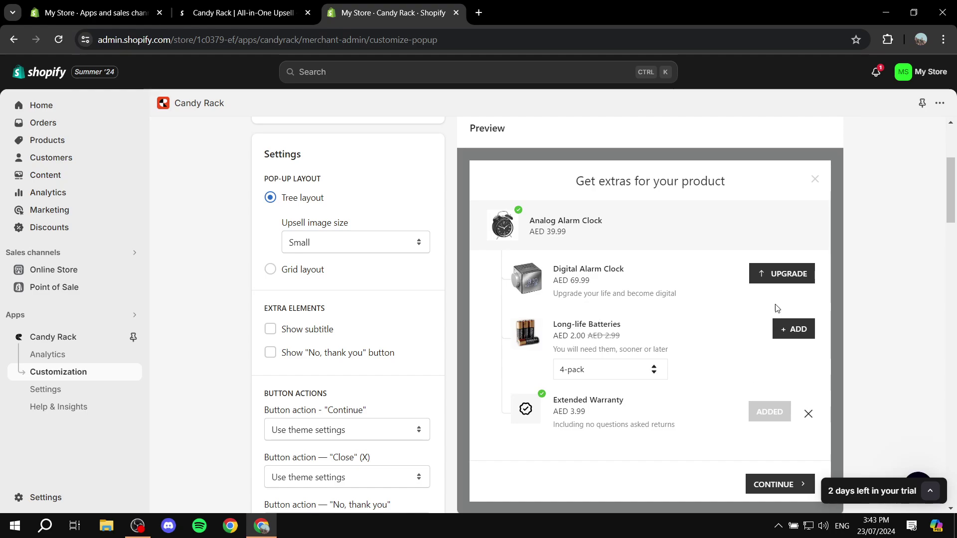
pyautogui.scroll(-5, 455, 288)
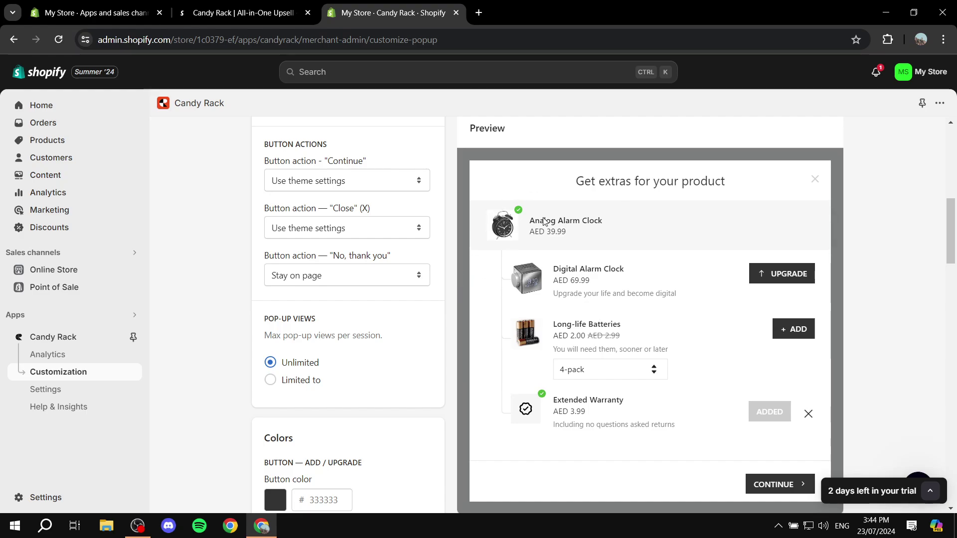
pyautogui.scroll(10, 405, 235)
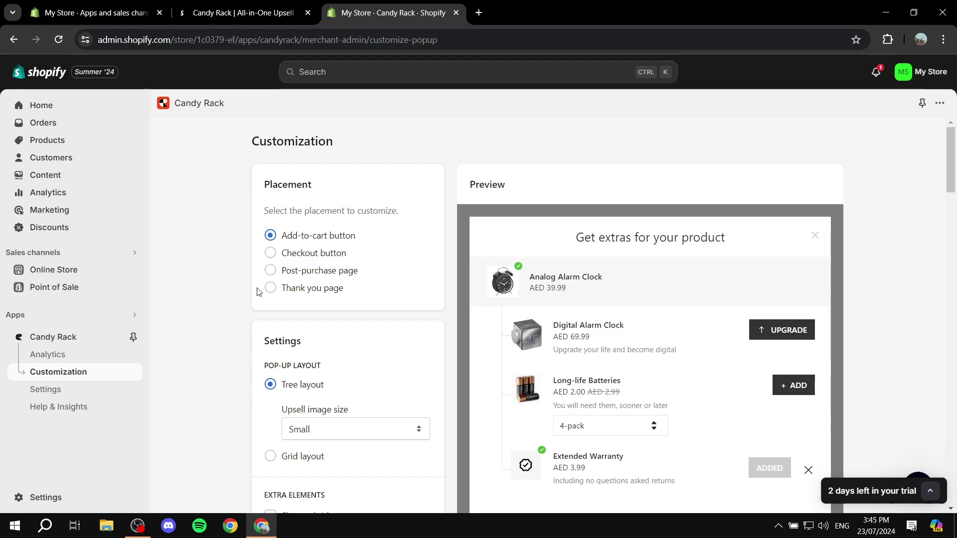
# - Open the Klaviyo: Email Marketing & SMS listing from the recommended apps and read its description and features
pyautogui.click(63, 316)
pyautogui.click(325, 179)
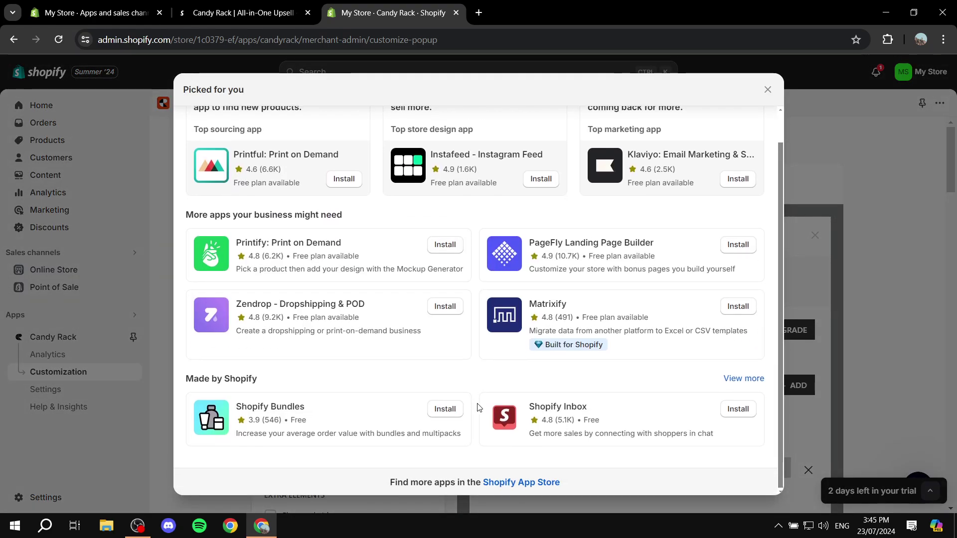
pyautogui.scroll(-1, 521, 475)
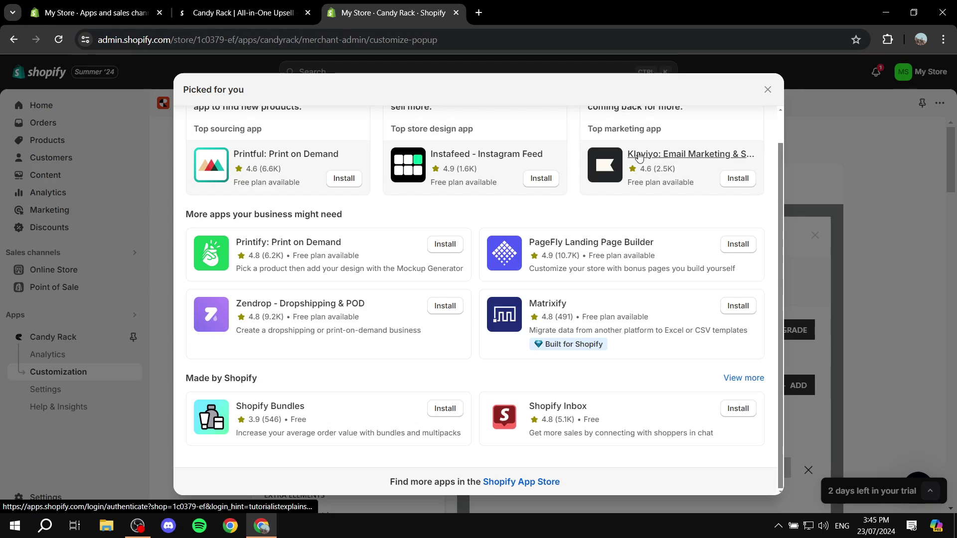
pyautogui.click(663, 154)
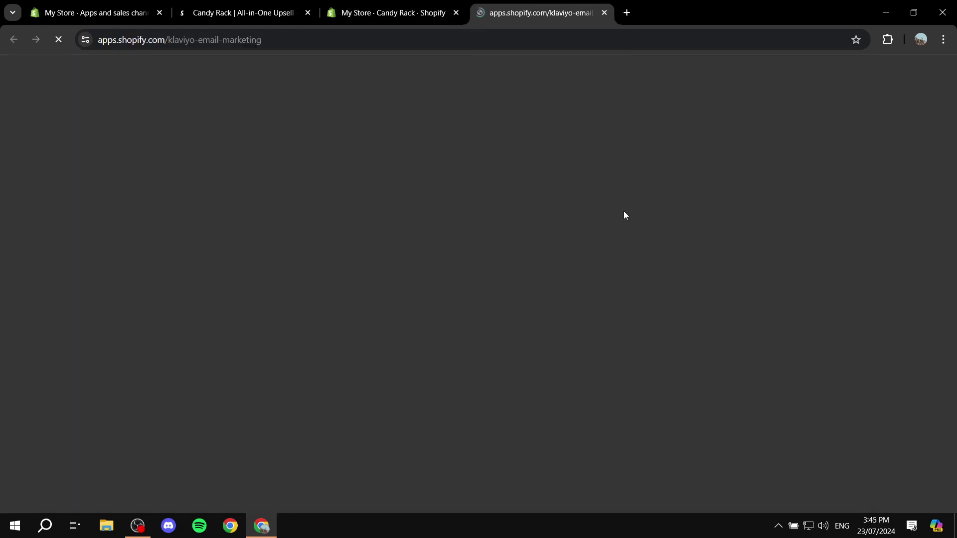
pyautogui.scroll(-5, 211, 320)
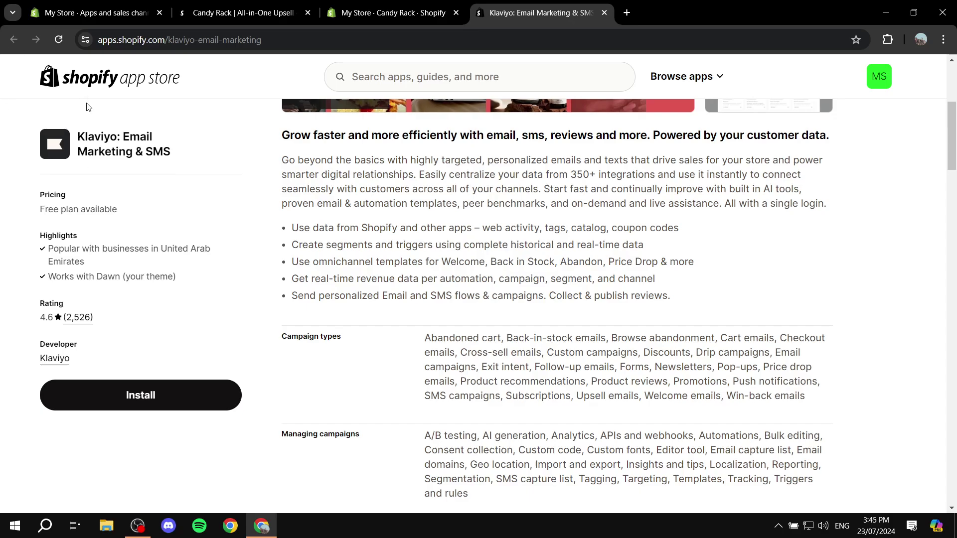
pyautogui.moveTo(79, 136); pyautogui.dragTo(184, 157)
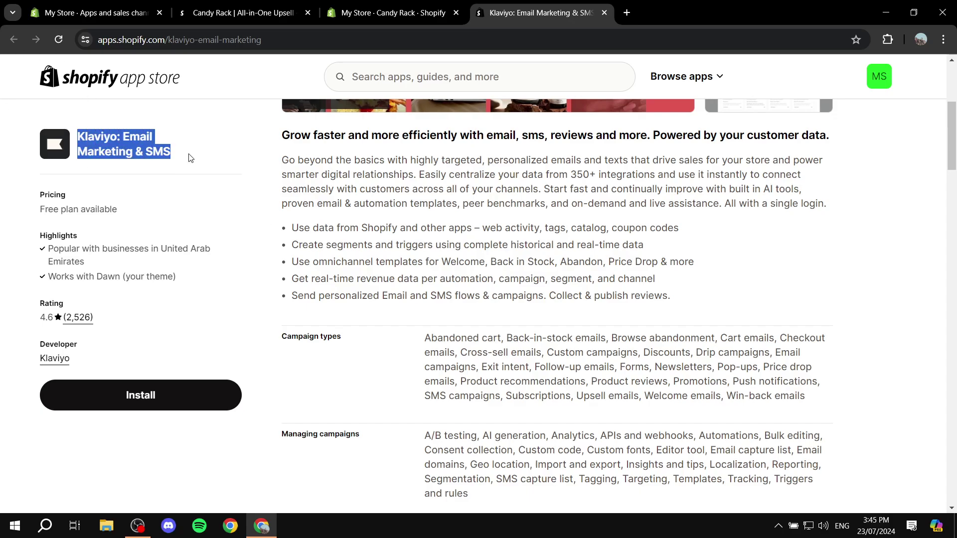
pyautogui.click(190, 157)
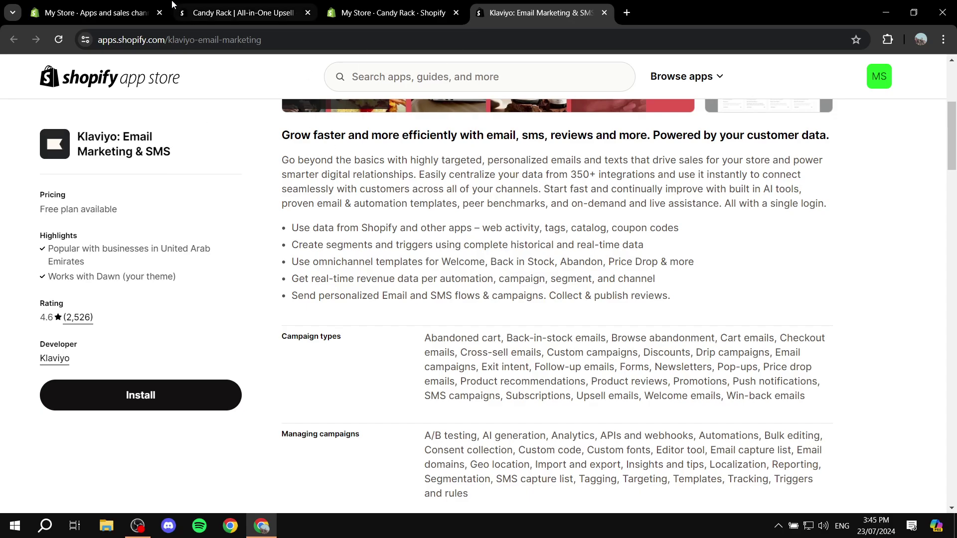
# - Return to the store admin, leave the app settings, and open the Colors collection to review its details and products
pyautogui.click(95, 13)
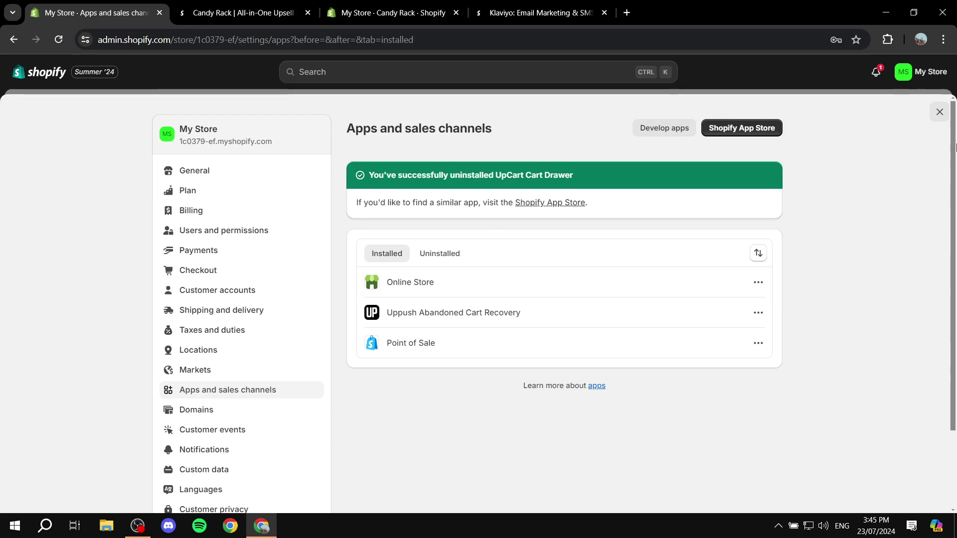
pyautogui.click(941, 112)
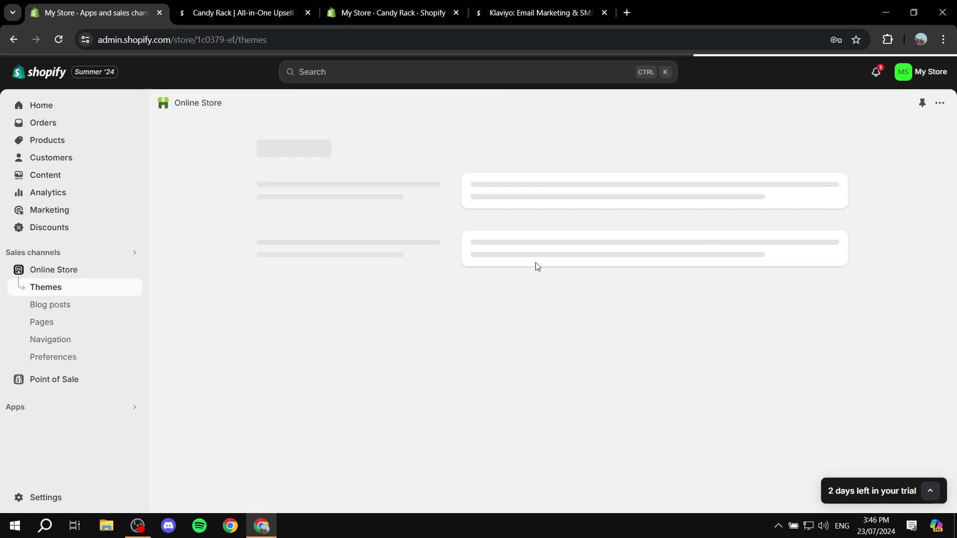
pyautogui.click(57, 141)
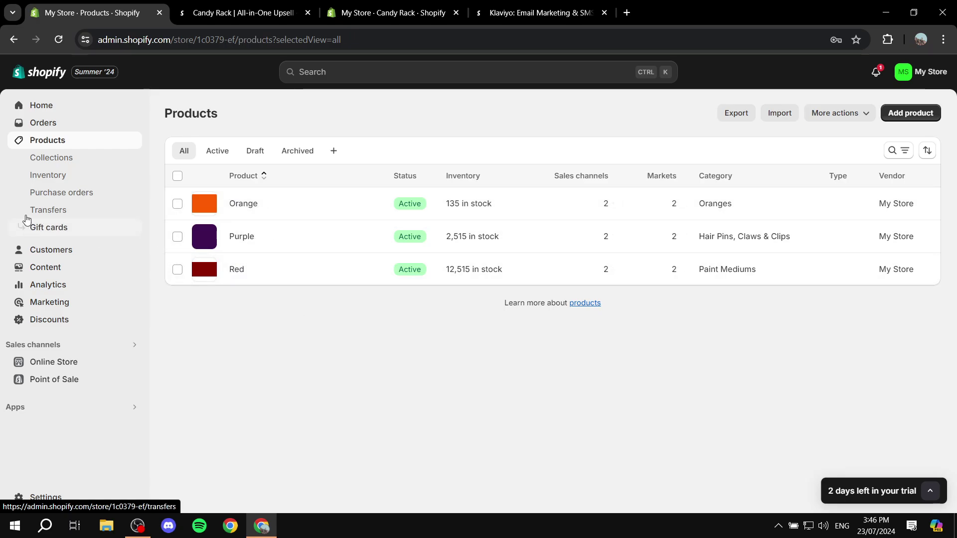
pyautogui.click(51, 159)
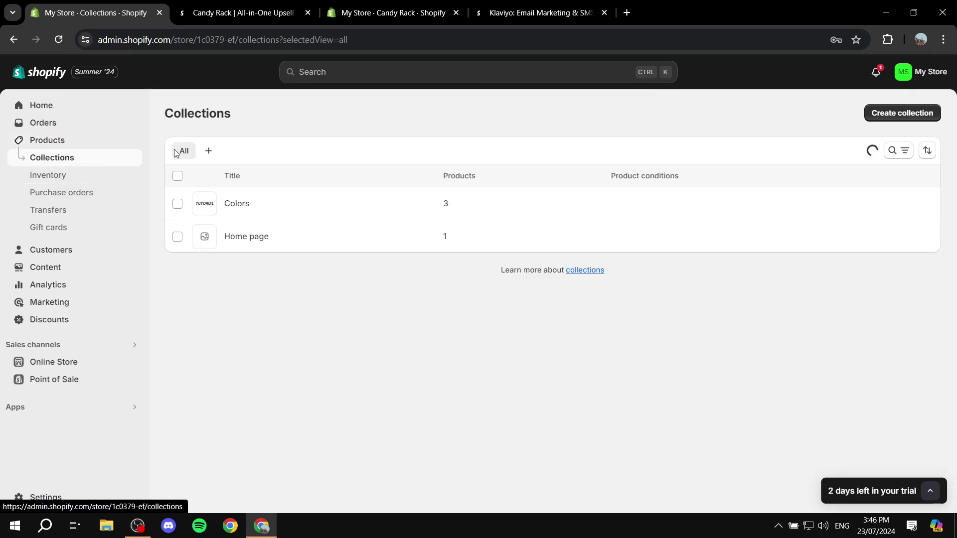
pyautogui.click(233, 204)
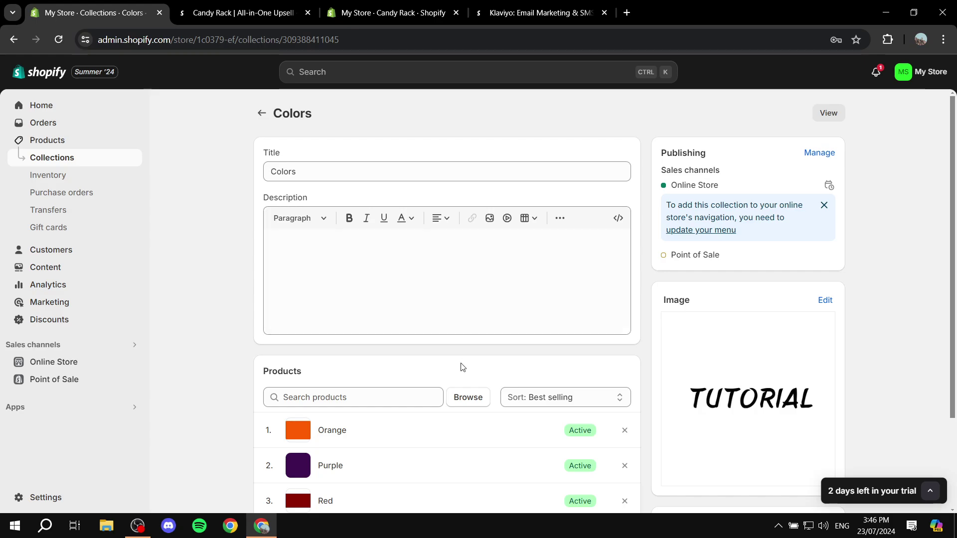
pyautogui.scroll(-2, 459, 369)
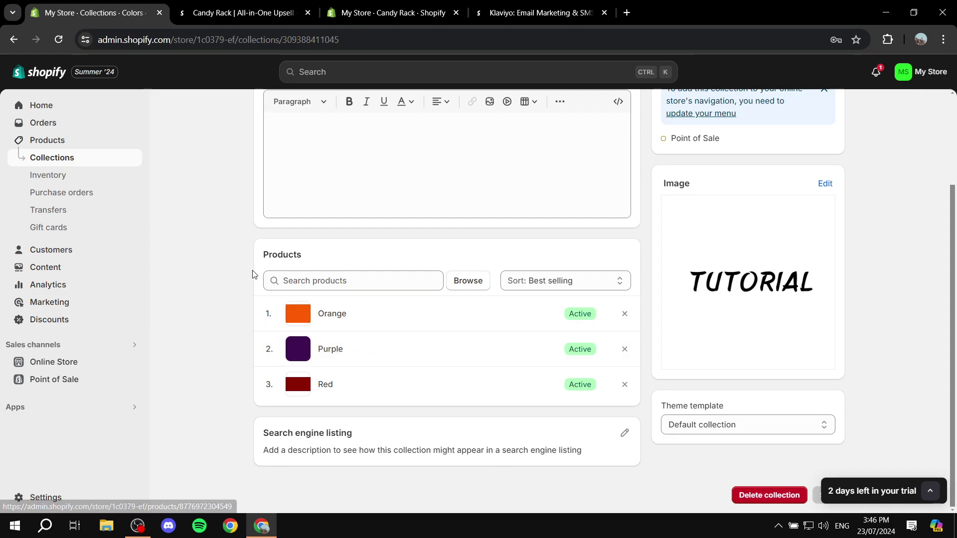
pyautogui.scroll(3, 252, 274)
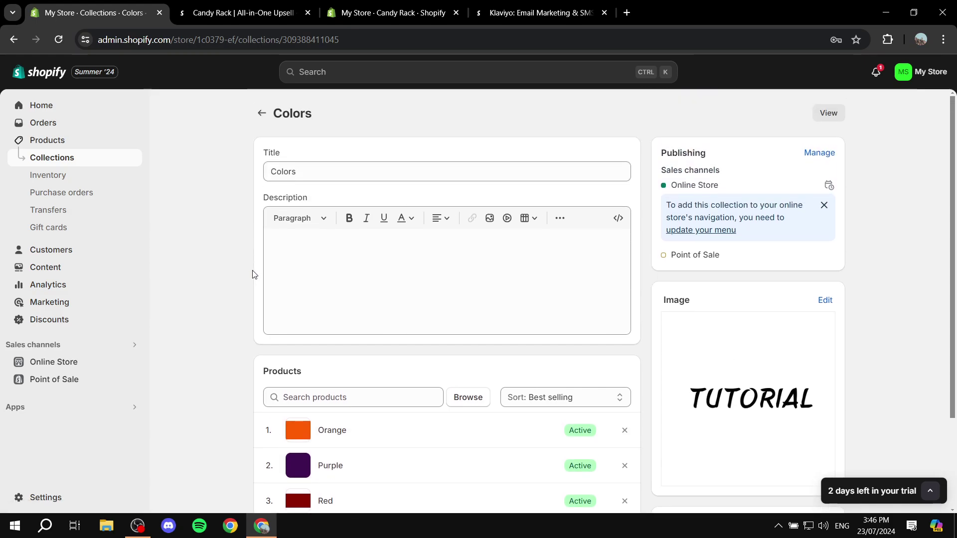